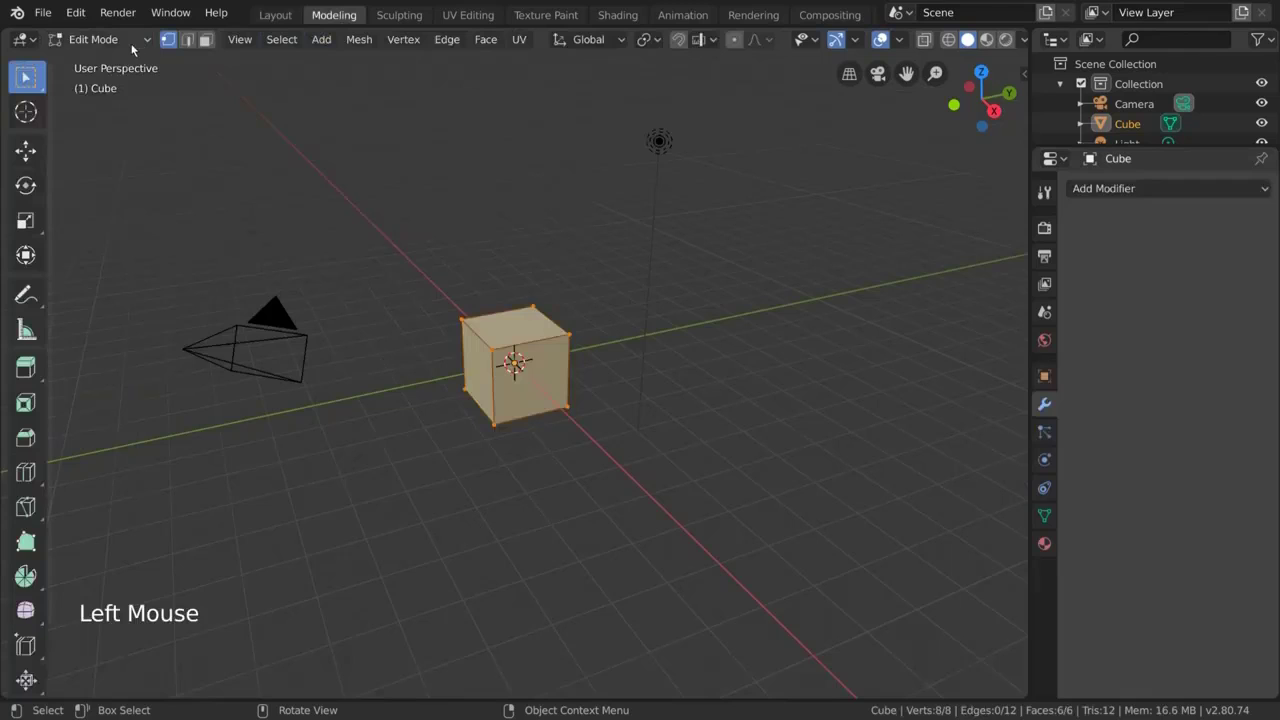
Activate the Knife tool and try several straight cuts across the cube's top and side faces.
{"action": "scroll", "coordinate": [29, 418], "scroll_direction": "down", "scroll_amount": 6}
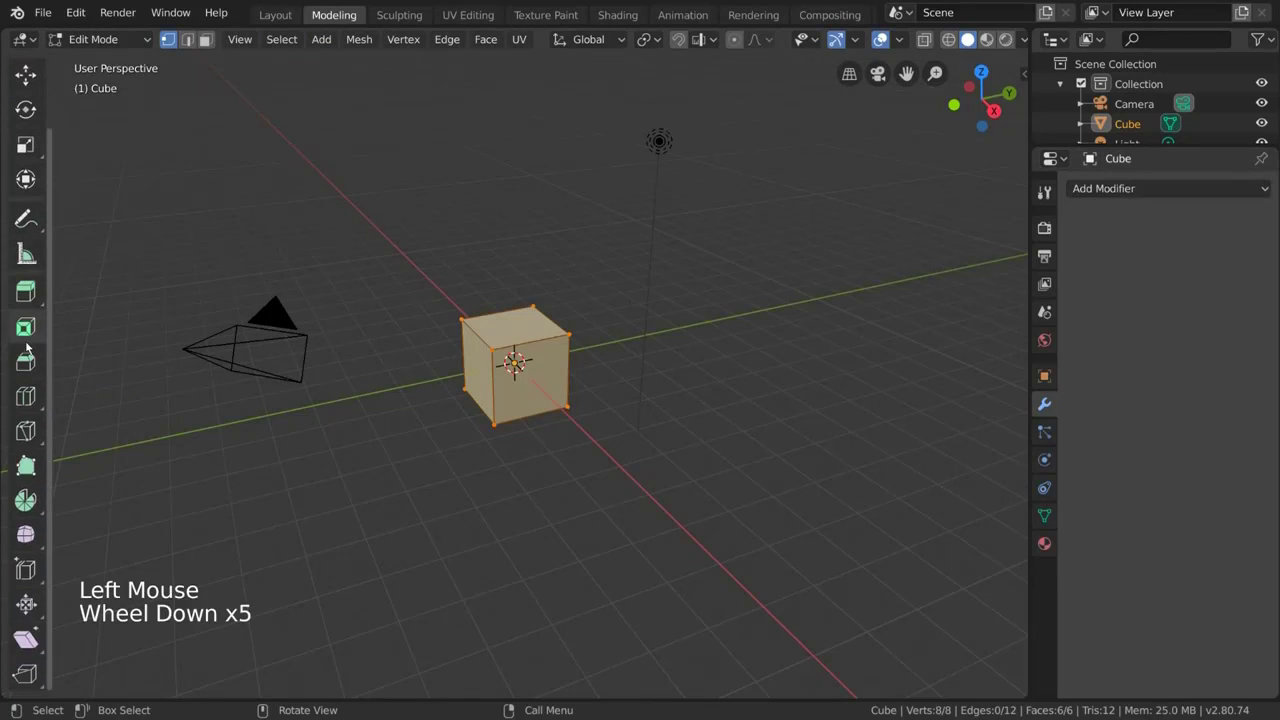
{"action": "left_click", "coordinate": [26, 436]}
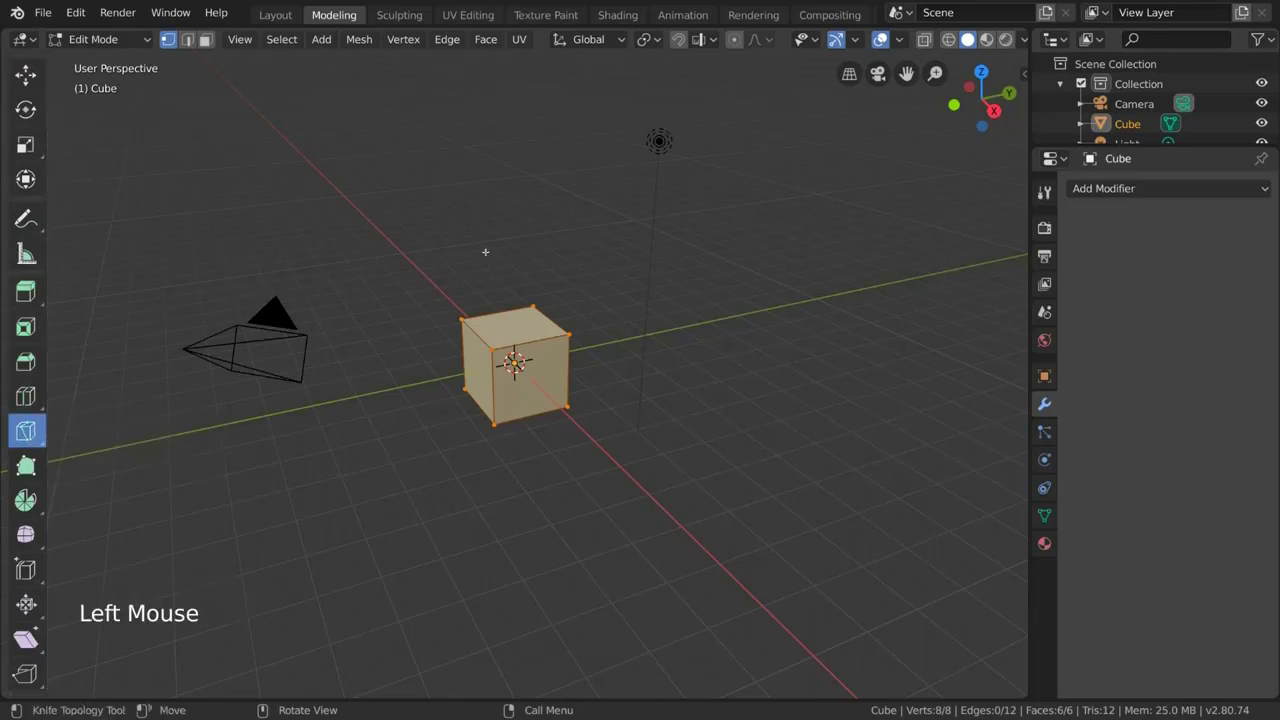
{"action": "left_click", "coordinate": [503, 313]}
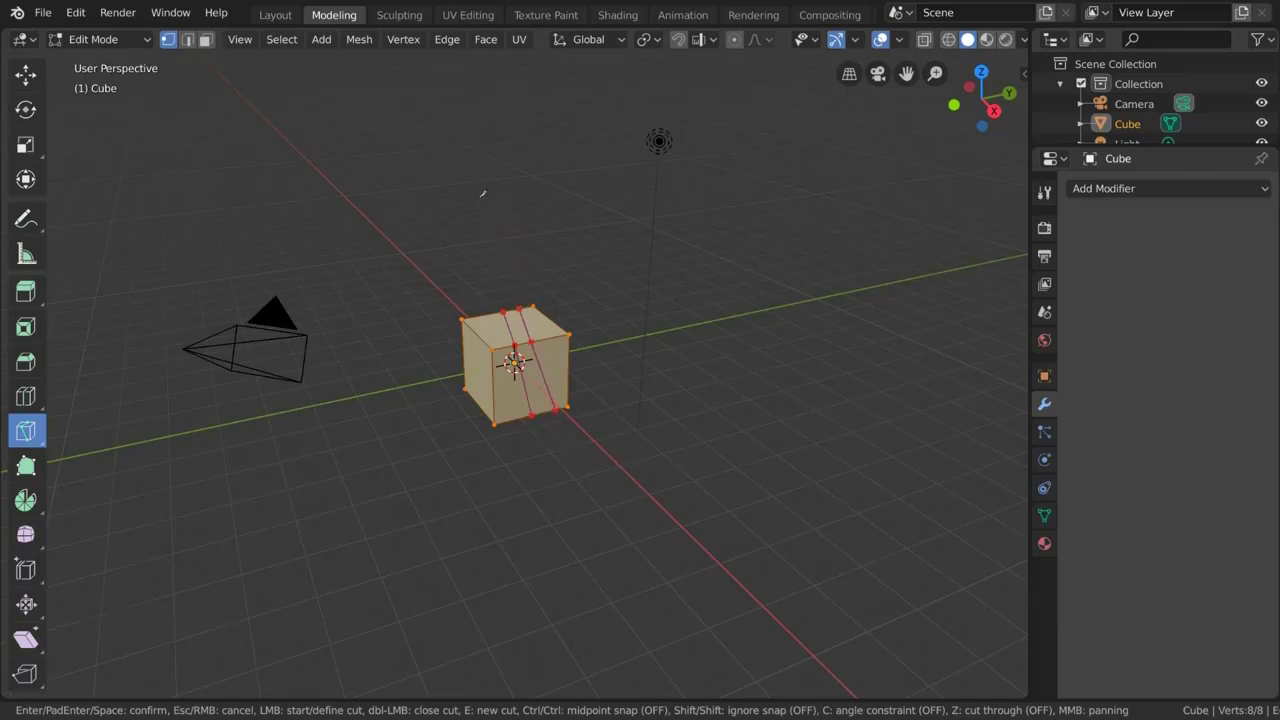
{"action": "left_click", "coordinate": [476, 465]}
{"action": "left_click", "coordinate": [488, 314]}
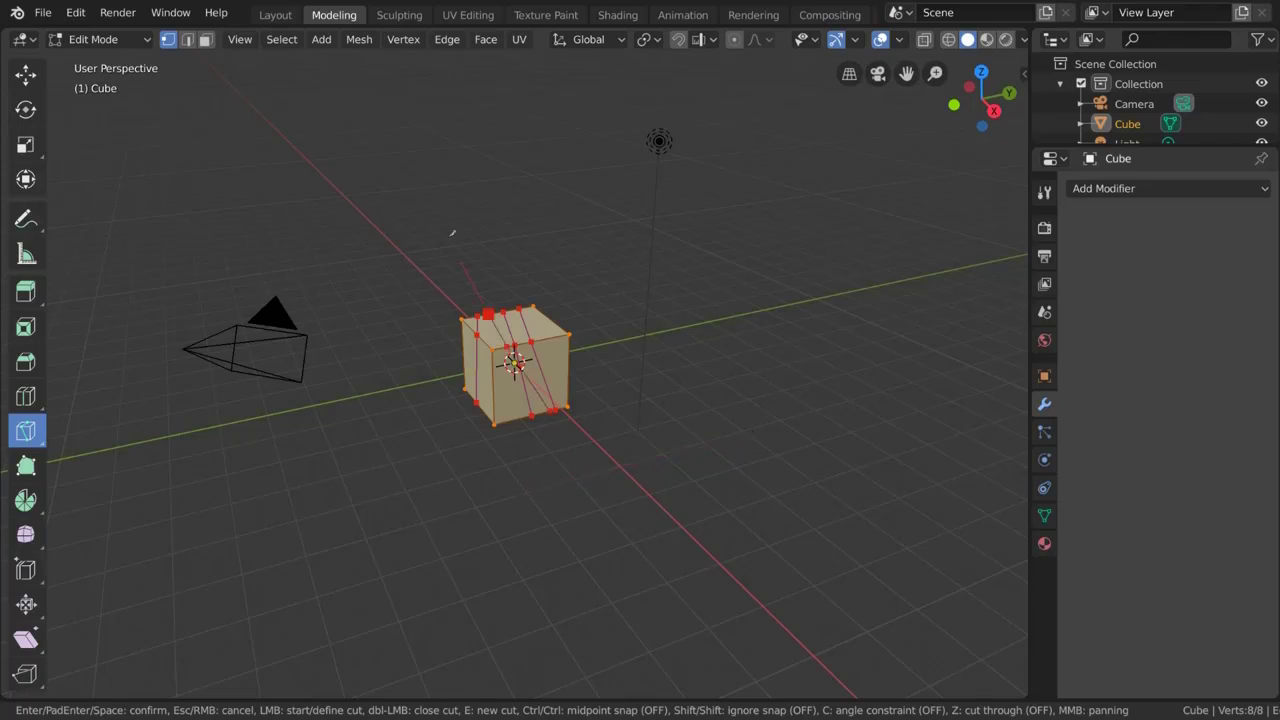
{"action": "left_click", "coordinate": [484, 463]}
{"action": "key", "text": "Escape"}
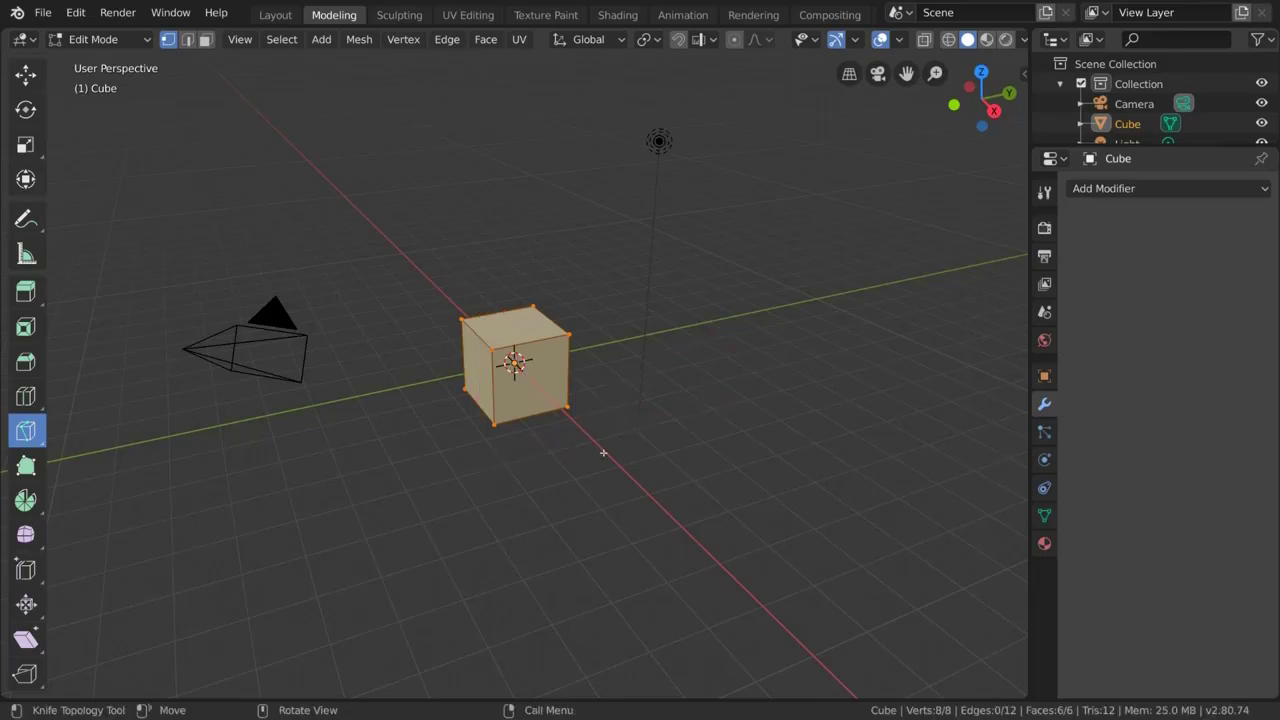
Cut an irregular network of crossing Knife lines through the corners, edges and interior of the cube's visible faces.
{"action": "left_click", "coordinate": [552, 321]}
{"action": "left_click", "coordinate": [471, 396]}
{"action": "left_click", "coordinate": [472, 330]}
{"action": "left_click", "coordinate": [568, 370]}
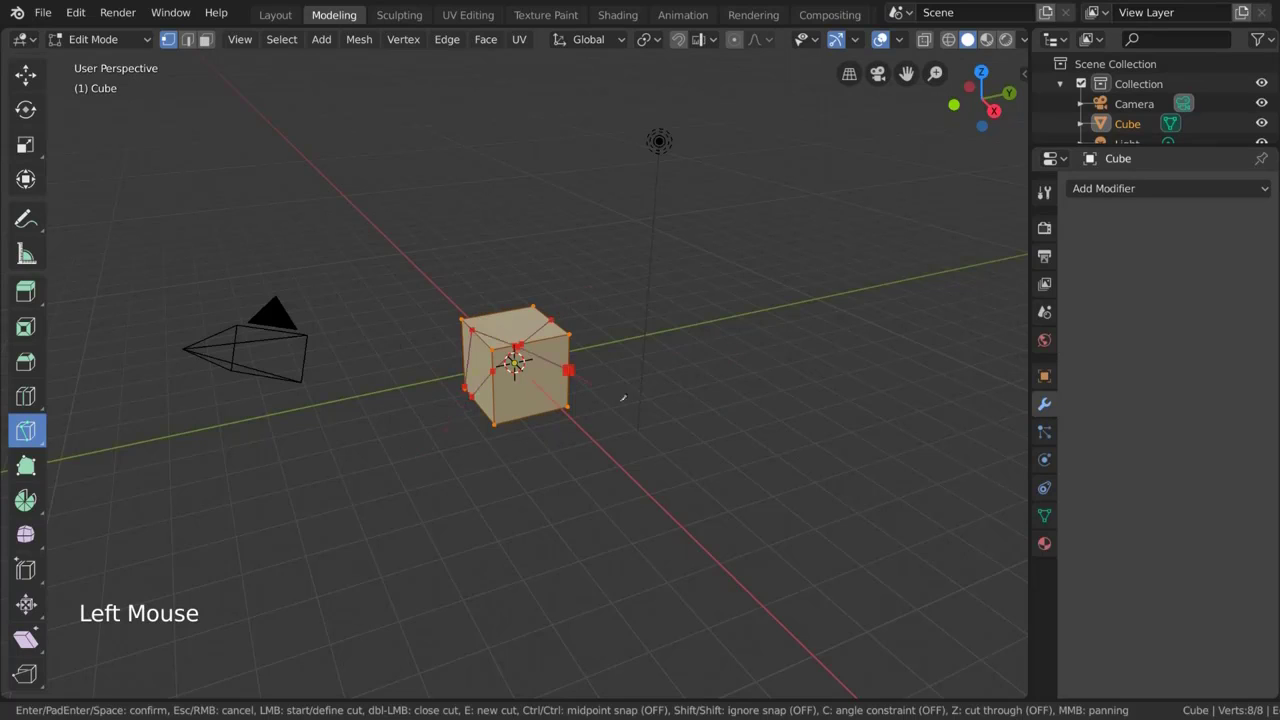
{"action": "left_click", "coordinate": [555, 323]}
{"action": "left_click", "coordinate": [513, 346]}
{"action": "left_click", "coordinate": [475, 401]}
{"action": "left_click", "coordinate": [494, 425]}
{"action": "left_click", "coordinate": [557, 325]}
{"action": "left_click", "coordinate": [629, 389]}
{"action": "left_click", "coordinate": [567, 406]}
{"action": "left_click", "coordinate": [524, 376]}
{"action": "left_click", "coordinate": [499, 312]}
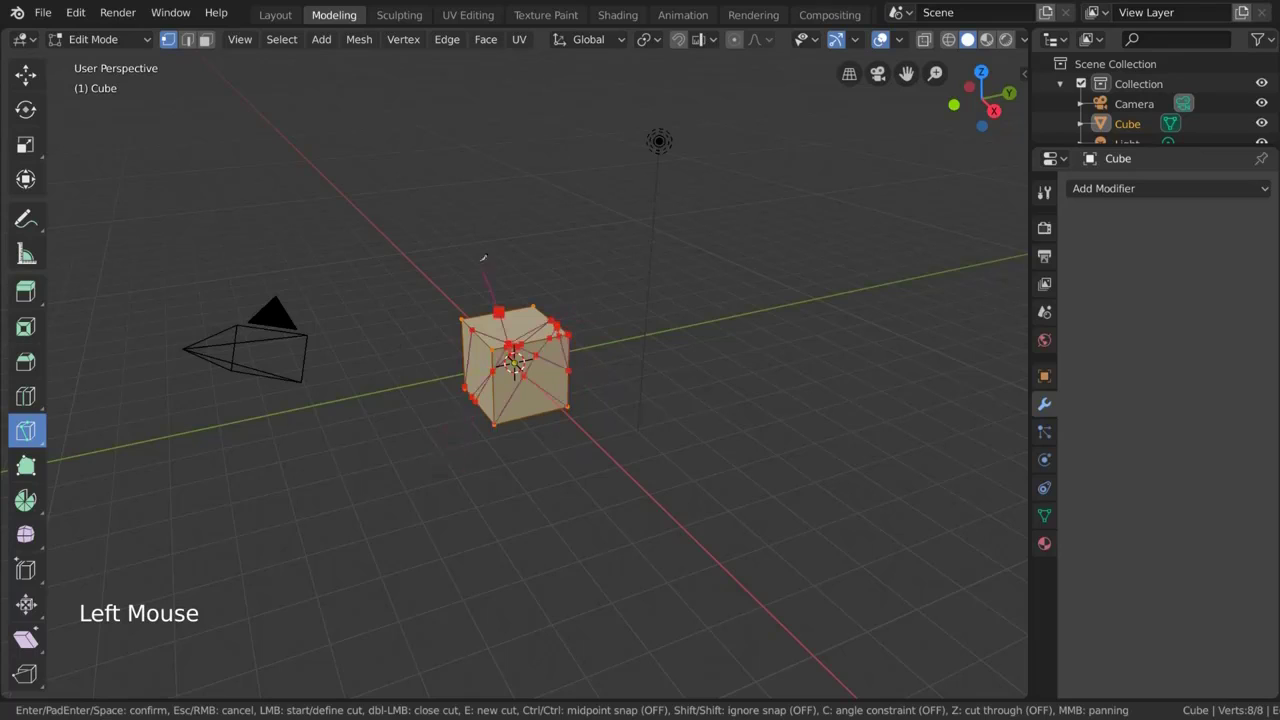
{"action": "key", "text": "Return"}
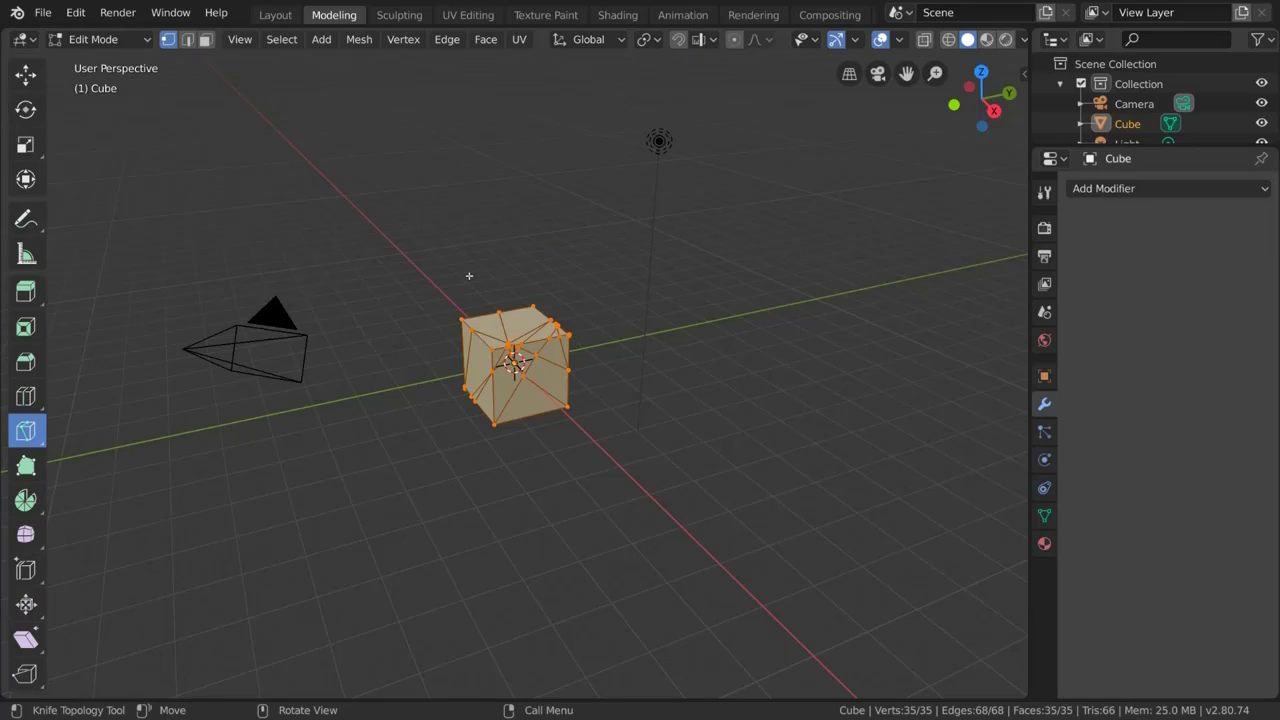
Try another straight Knife cut down the middle of the cube's top and front faces.
{"action": "middle_click_drag", "start_coordinate": [471, 276], "coordinate": [645, 371]}
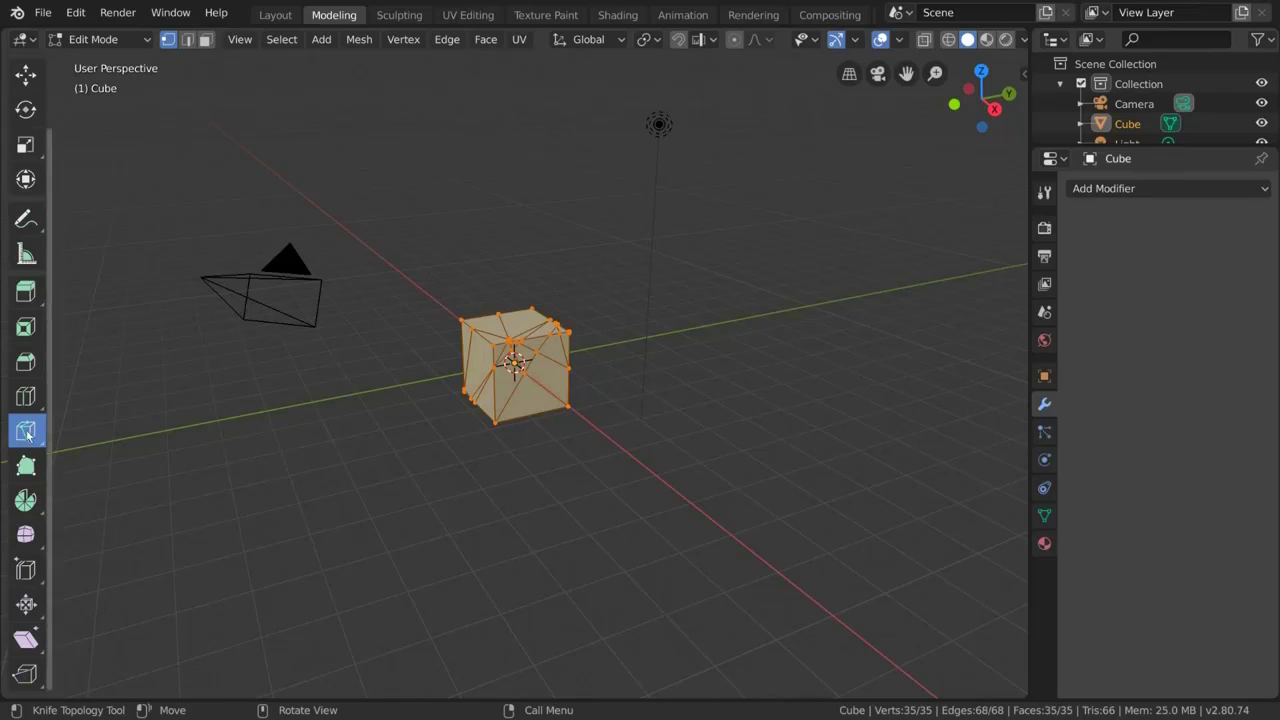
{"action": "left_click", "coordinate": [519, 340]}
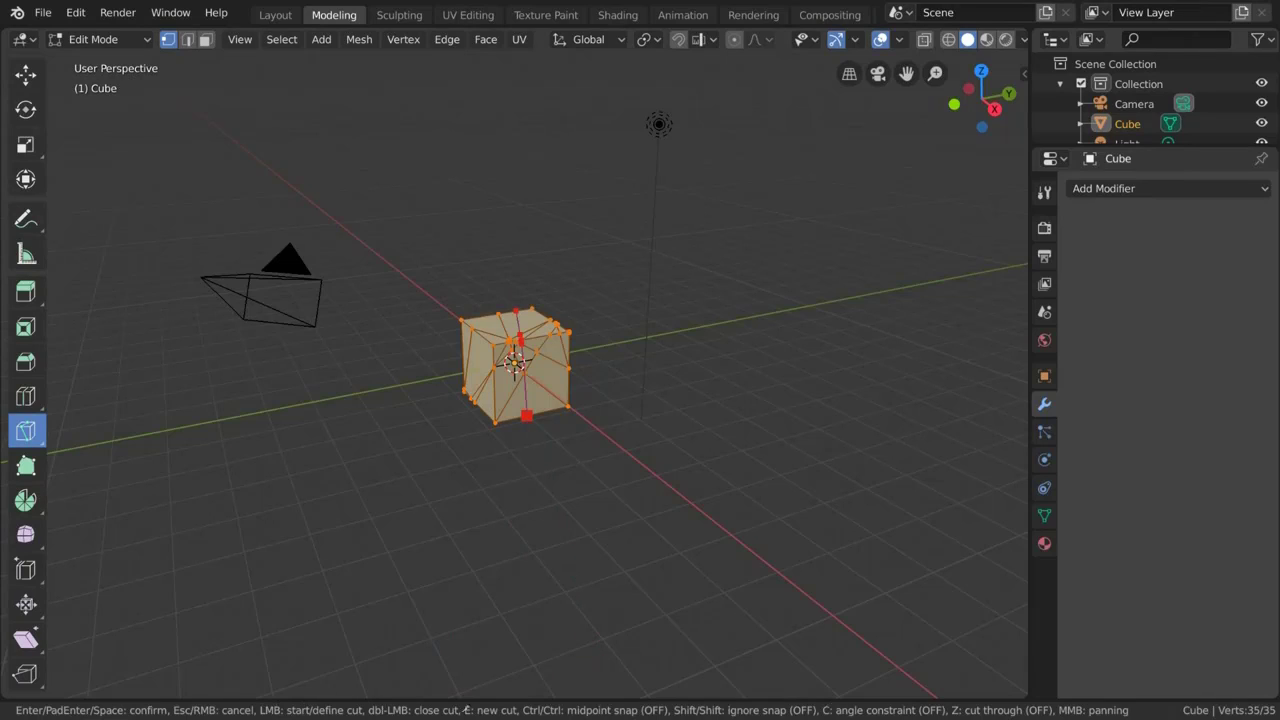
{"action": "key", "text": "Escape"}
Switch to the Bisect tool and bisect the whole cube with a near-vertical line through its middle.
{"action": "left_click", "coordinate": [41, 437]}
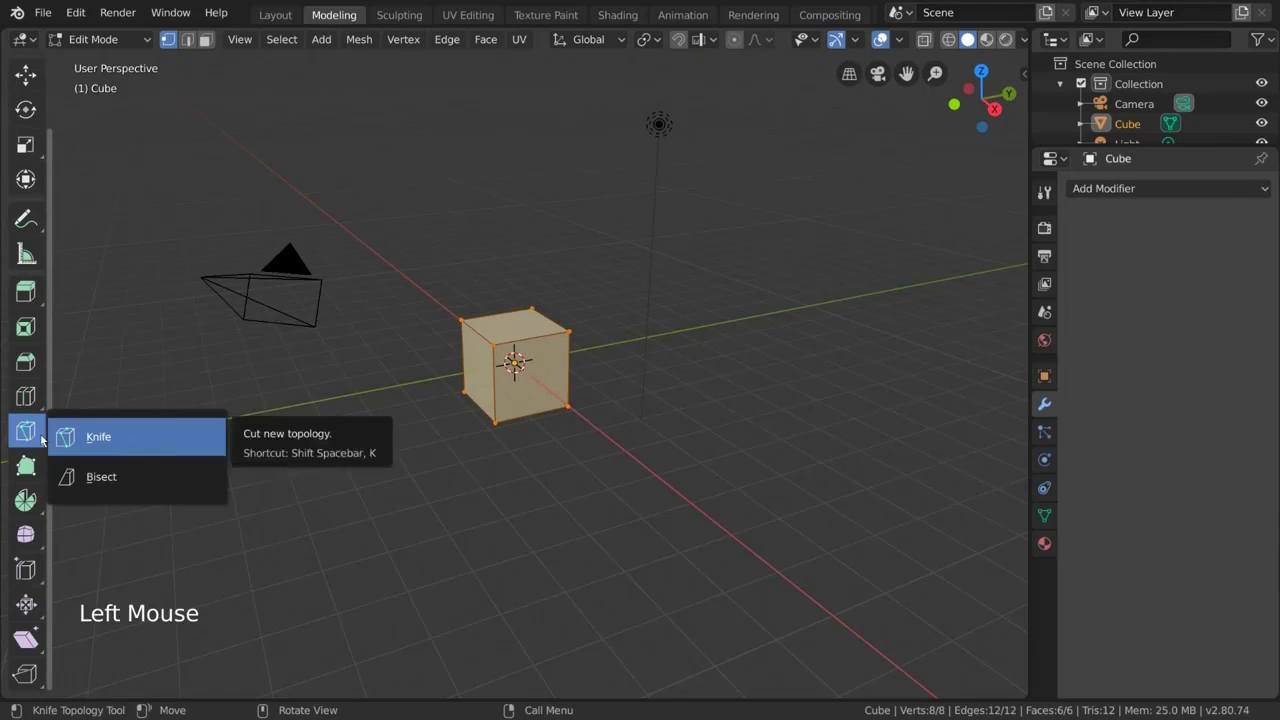
{"action": "left_click", "coordinate": [165, 476]}
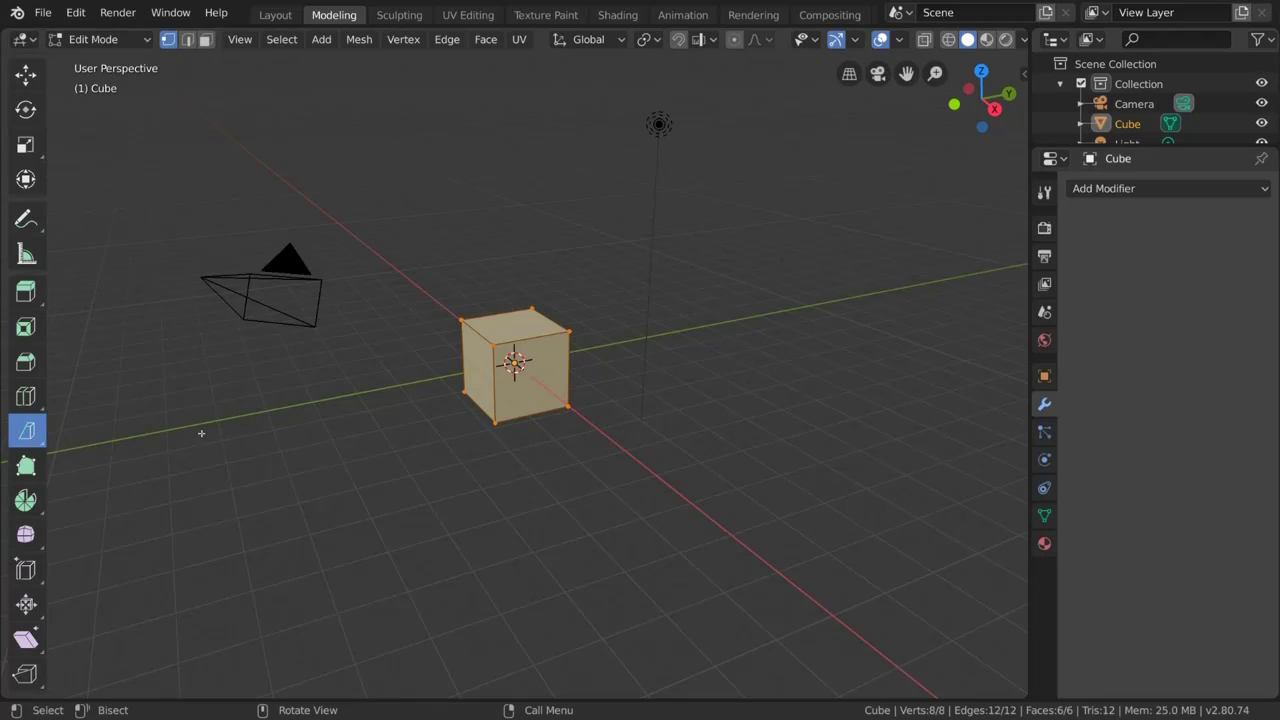
{"action": "middle_click_drag", "start_coordinate": [520, 345], "coordinate": [538, 340]}
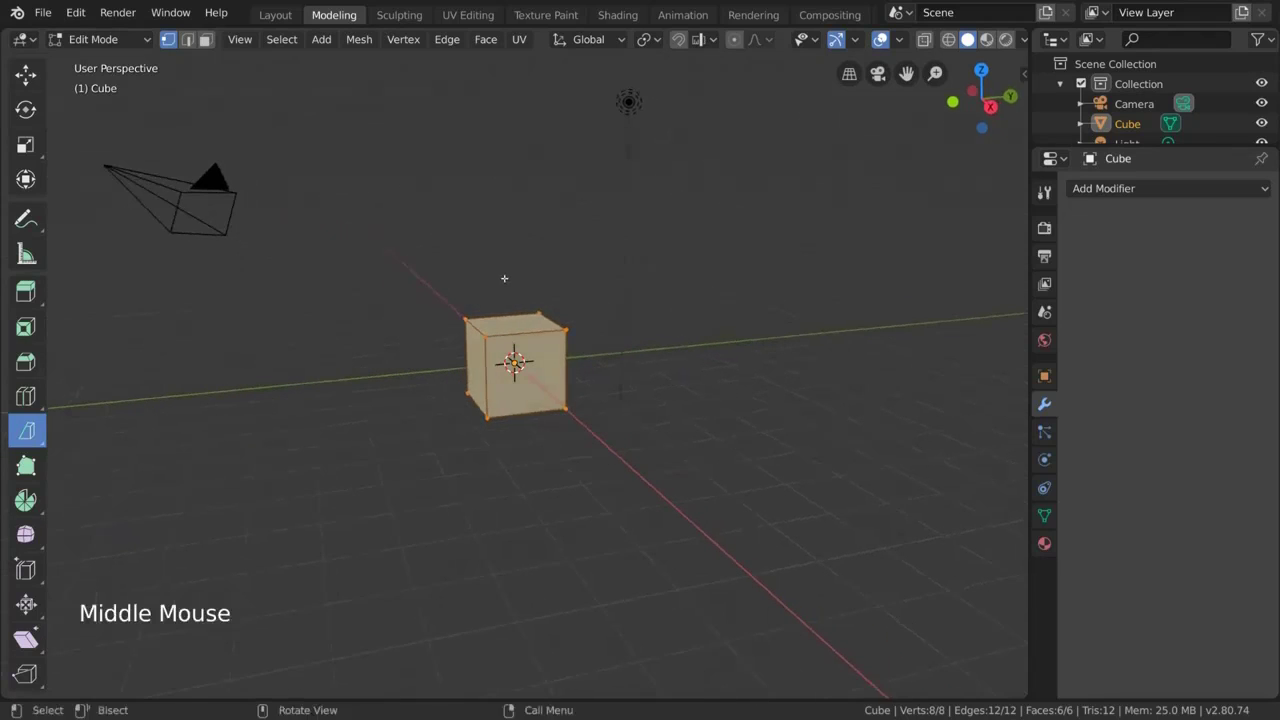
{"action": "left_click_drag", "start_coordinate": [504, 278], "coordinate": [530, 484]}
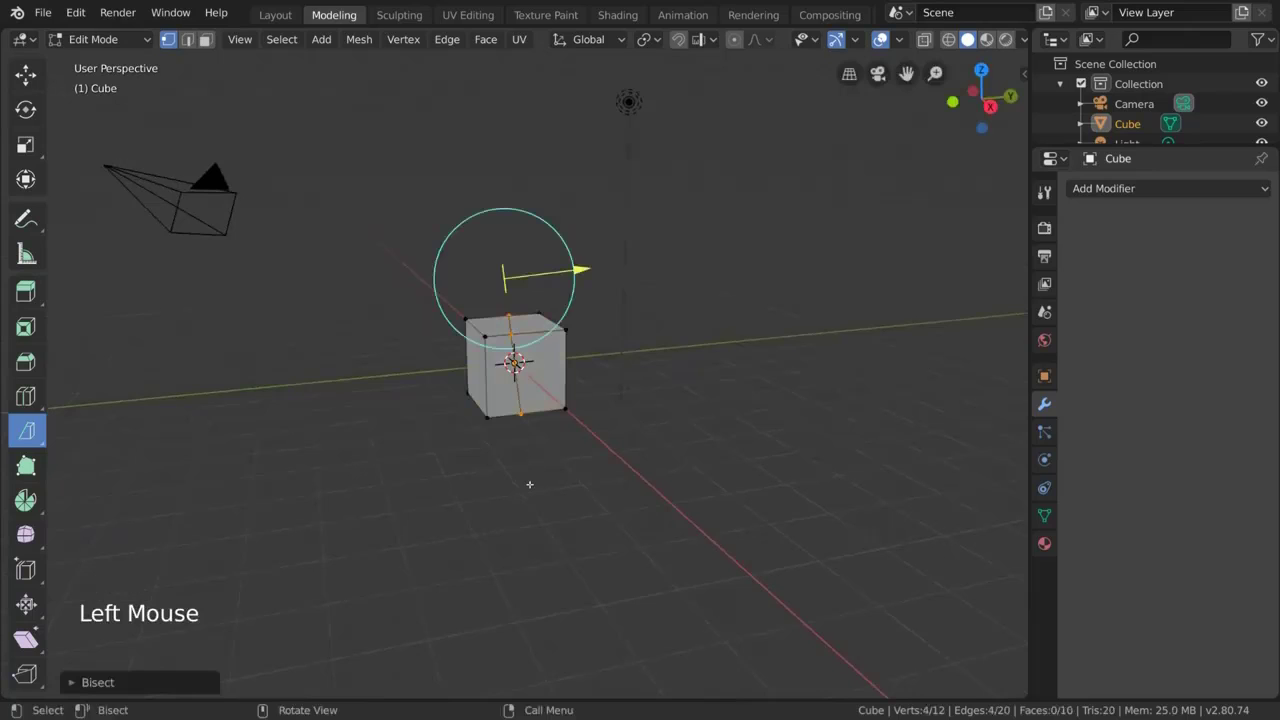
Shift the bisect plane and set its plane point to X -0.794 m, Y -0.199 m, Z 2.15 m.
{"action": "mouse_move", "coordinate": [640, 319]}
{"action": "middle_mouse_down"}
{"action": "mouse_move", "coordinate": [611, 323]}
{"action": "mouse_move", "coordinate": [629, 303]}
{"action": "mouse_move", "coordinate": [651, 334]}
{"action": "mouse_move", "coordinate": [584, 317]}
{"action": "mouse_move", "coordinate": [723, 286]}
{"action": "mouse_move", "coordinate": [743, 351]}
{"action": "mouse_move", "coordinate": [649, 353]}
{"action": "mouse_move", "coordinate": [629, 334]}
{"action": "middle_mouse_up"}
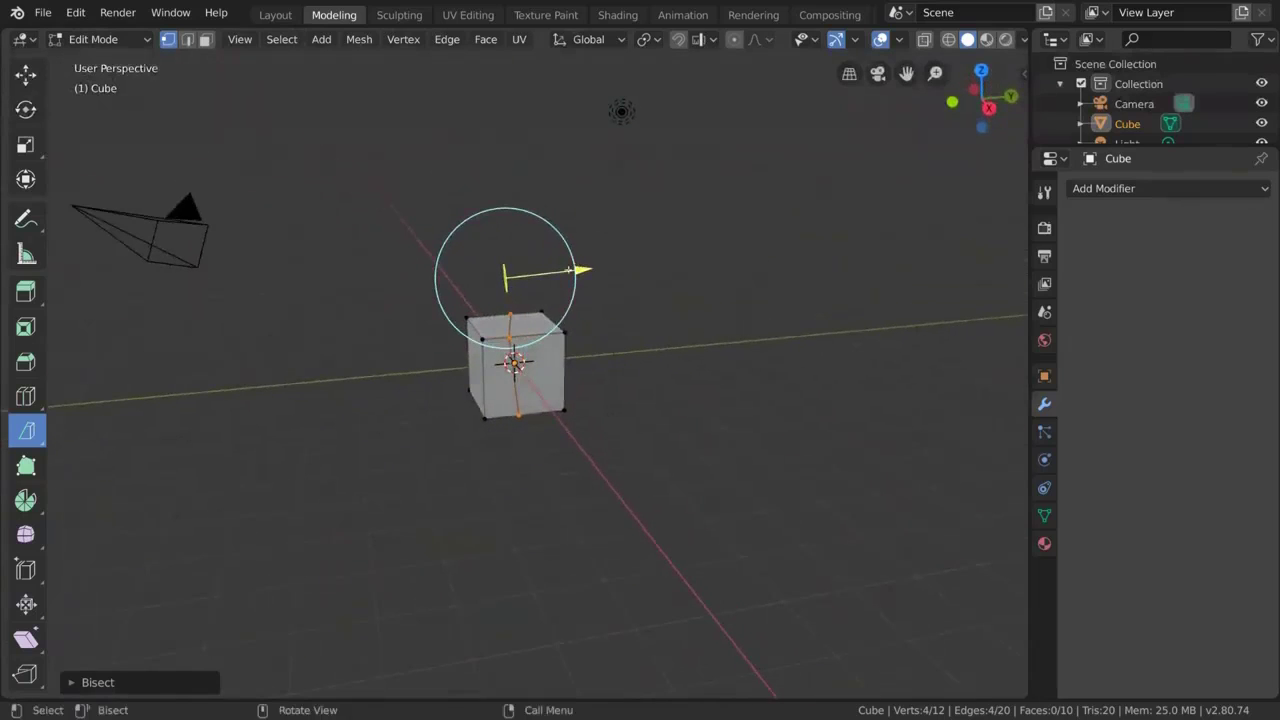
{"action": "left_click_drag", "start_coordinate": [578, 268], "coordinate": [586, 327]}
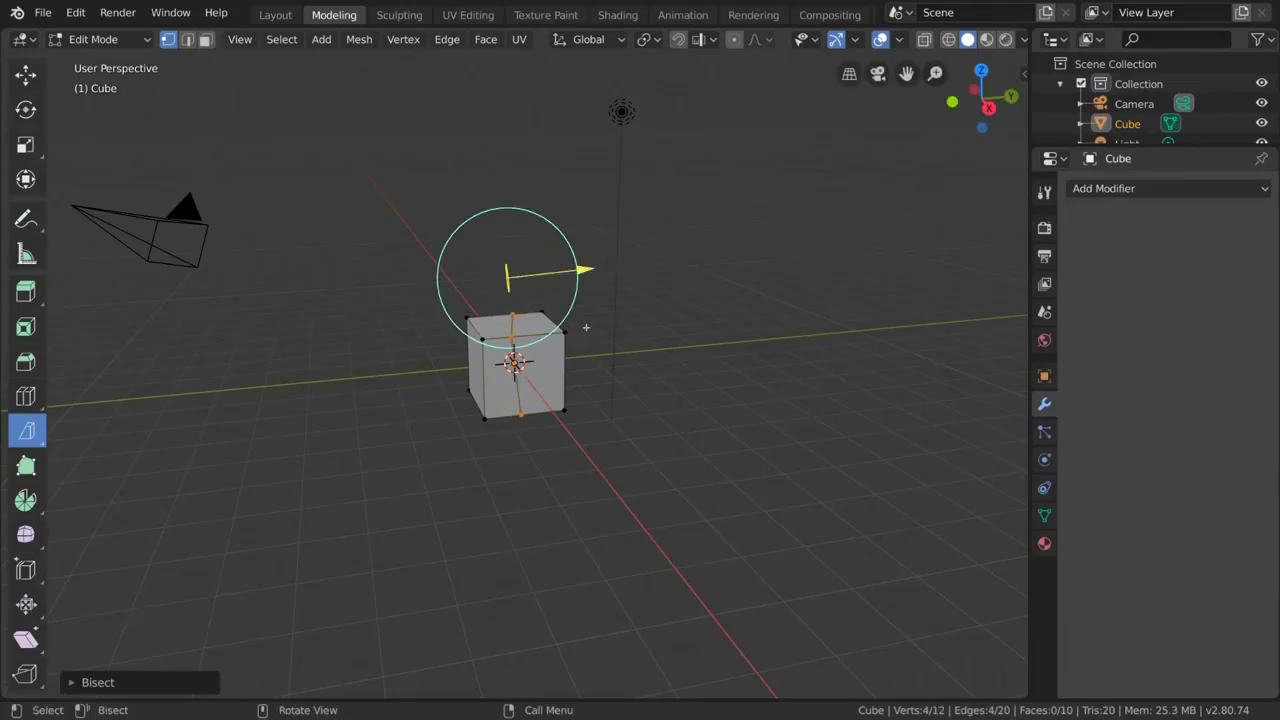
{"action": "left_click", "coordinate": [76, 683]}
{"action": "left_click_drag", "start_coordinate": [233, 492], "coordinate": [296, 527]}
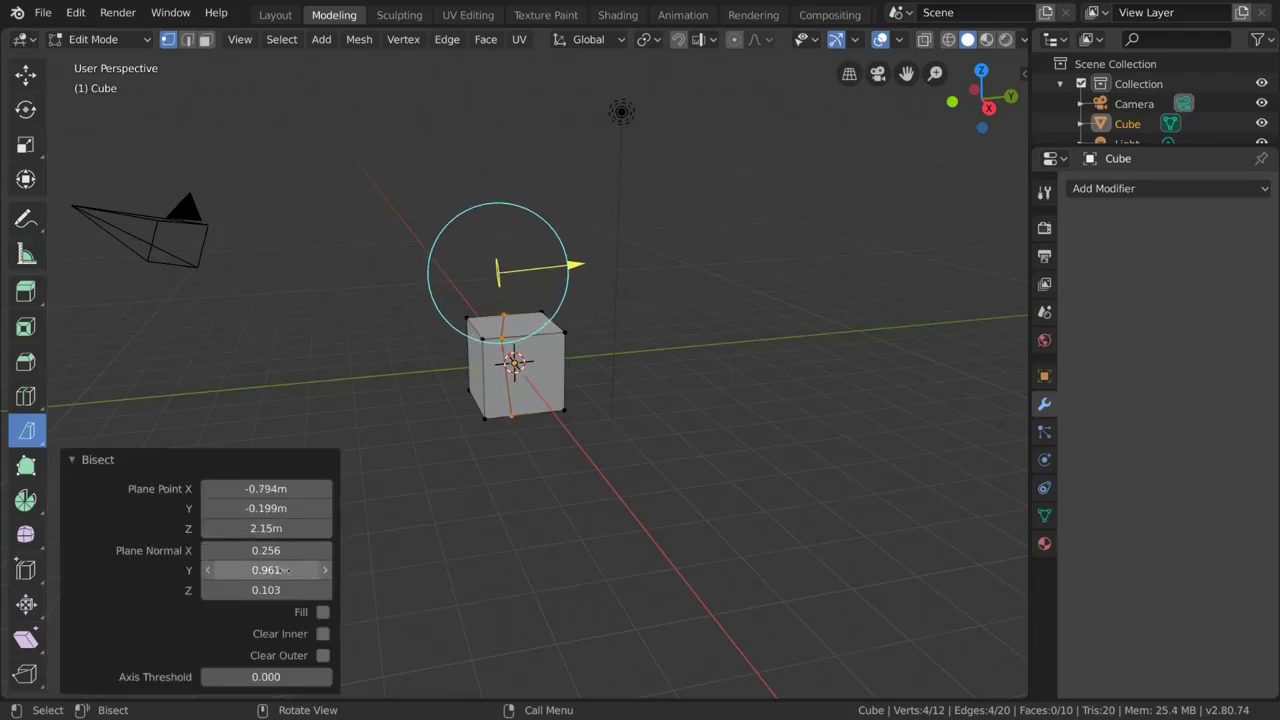
Enable Clear Inner and Fill for the bisect to remove one half of the cube and cap the cut.
{"action": "left_click", "coordinate": [322, 633]}
{"action": "middle_click_drag", "start_coordinate": [460, 545], "coordinate": [418, 577]}
{"action": "left_click", "coordinate": [323, 612]}
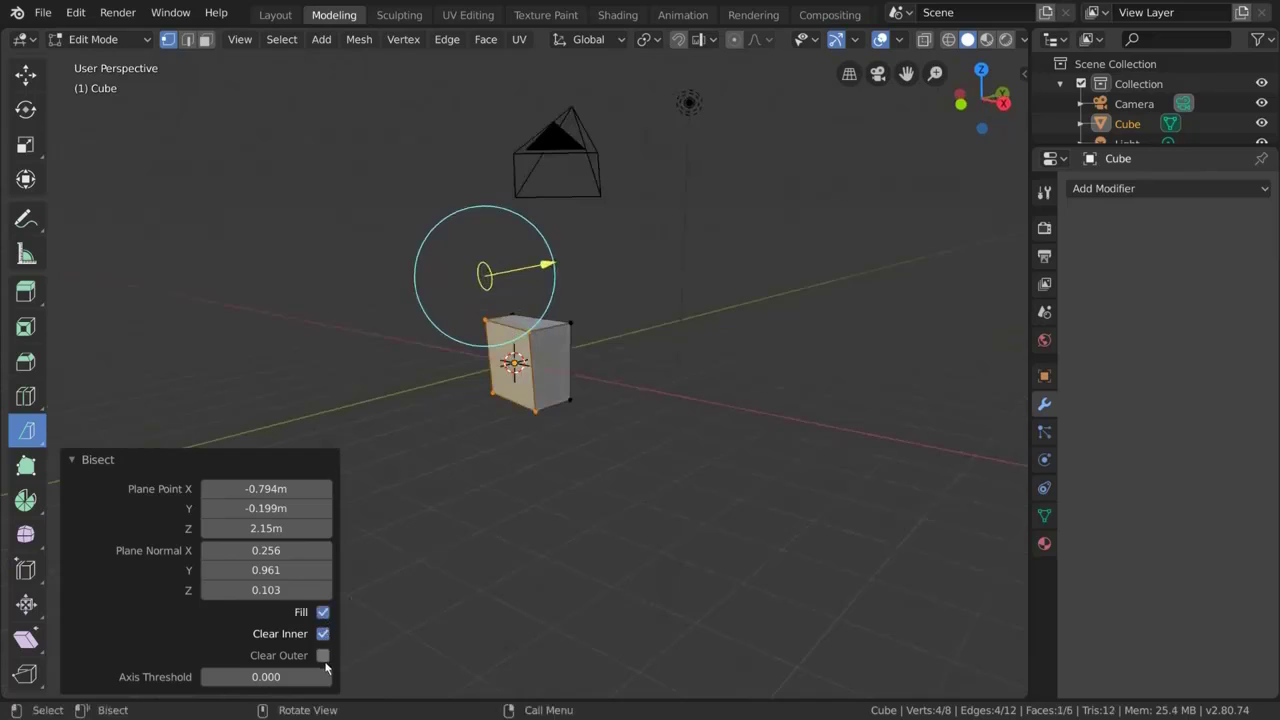
Enable Clear Outer and disable Clear Inner so the bisect keeps the opposite half, and collapse the Bisect settings.
{"action": "left_click", "coordinate": [323, 655]}
{"action": "left_click", "coordinate": [322, 633]}
{"action": "middle_click_drag", "start_coordinate": [330, 620], "coordinate": [350, 595]}
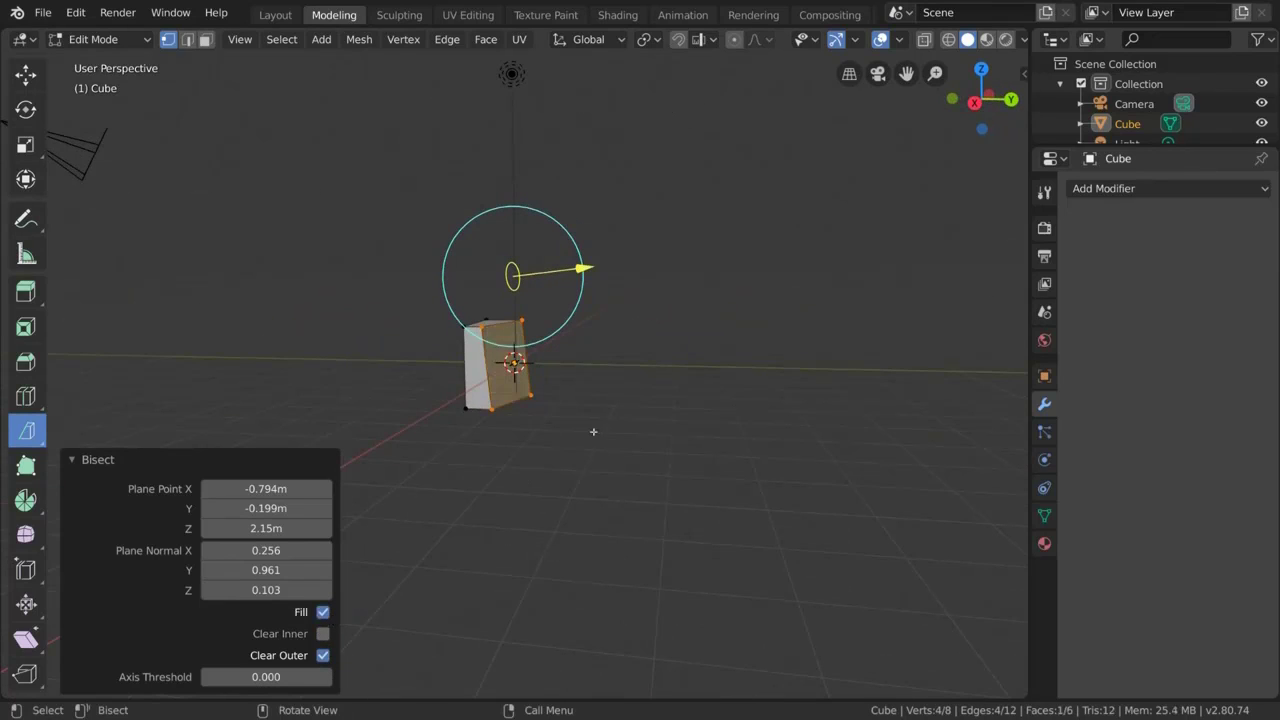
{"action": "middle_click_drag", "start_coordinate": [593, 431], "coordinate": [617, 434]}
{"action": "left_click", "coordinate": [72, 462]}
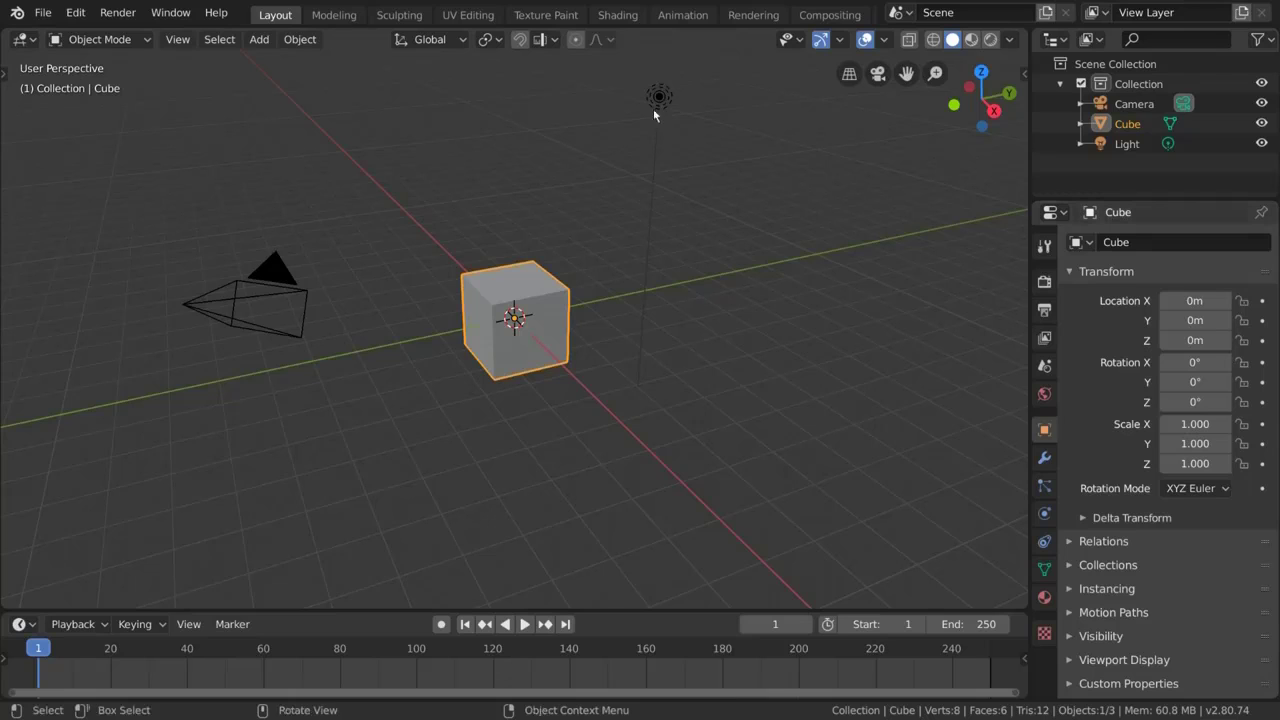
Switch to the Shading workspace and examine the cube's Principled BSDF and Material Output nodes.
{"action": "left_click", "coordinate": [615, 16]}
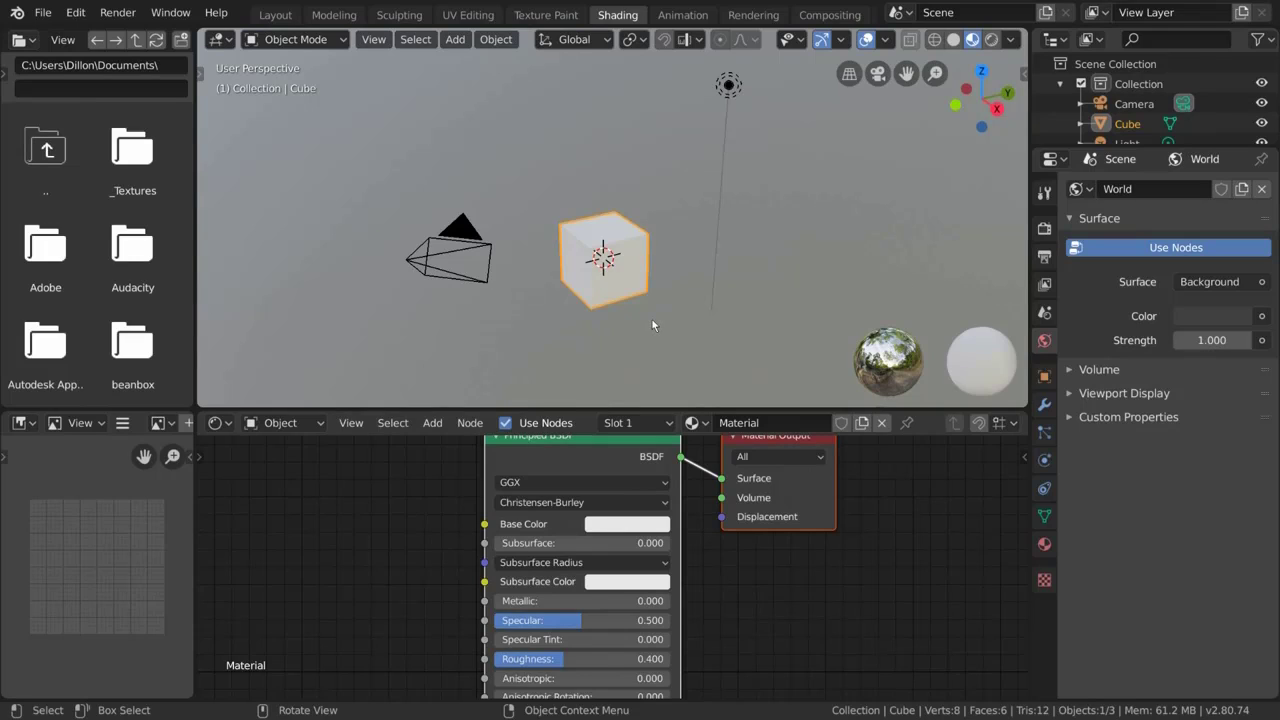
{"action": "scroll", "coordinate": [766, 585], "scroll_direction": "down", "scroll_amount": 4}
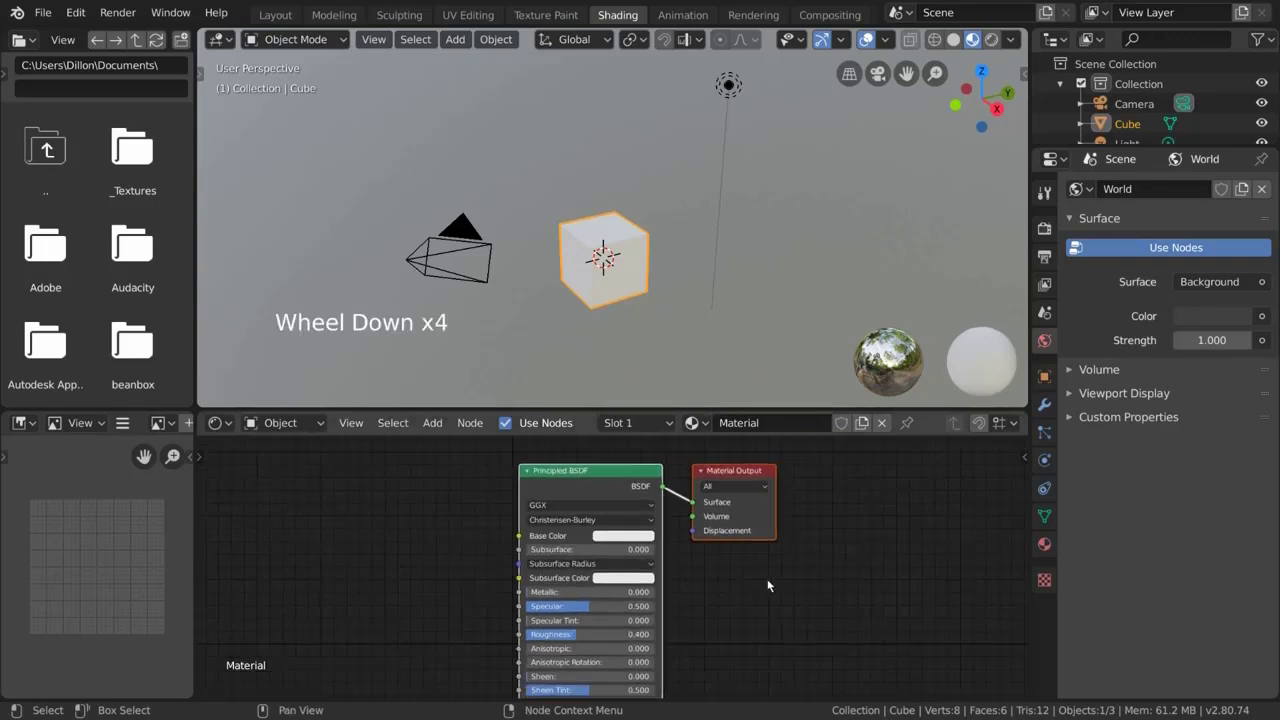
{"action": "middle_click_drag", "start_coordinate": [768, 585], "coordinate": [766, 549]}
{"action": "scroll", "coordinate": [751, 557], "scroll_direction": "down", "scroll_amount": 3}
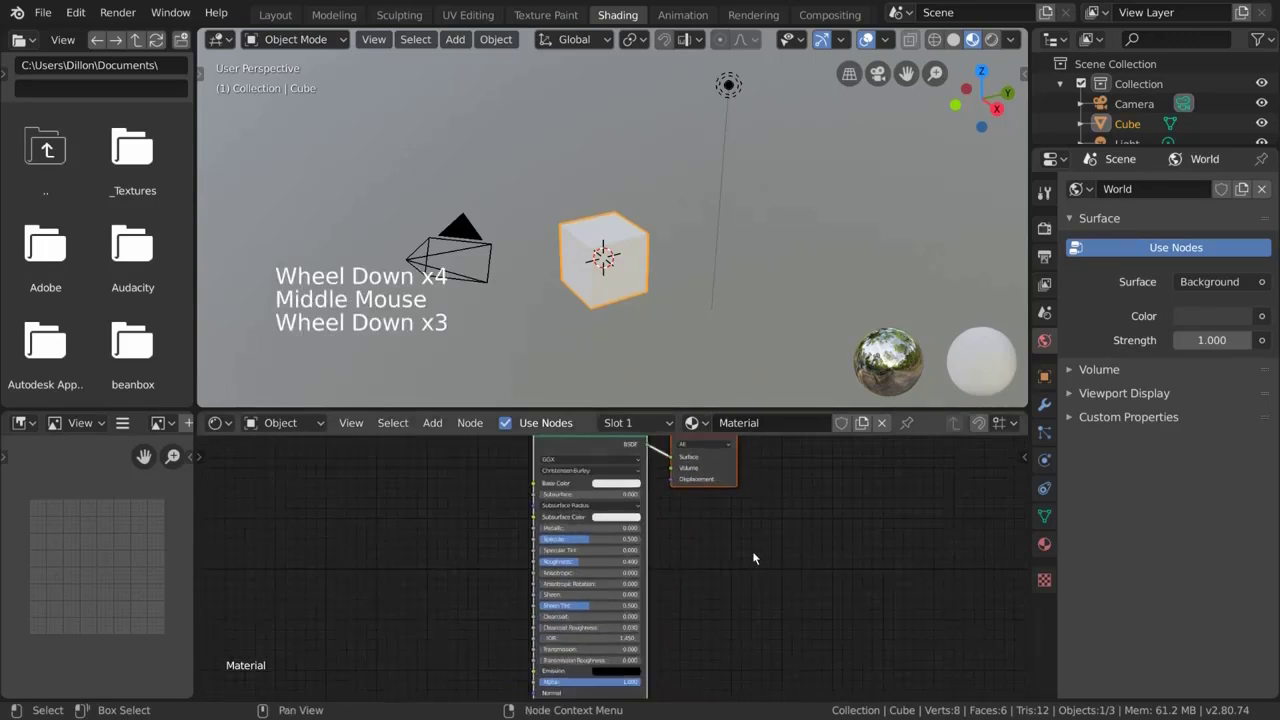
{"action": "scroll", "coordinate": [753, 555], "scroll_direction": "down", "scroll_amount": 1}
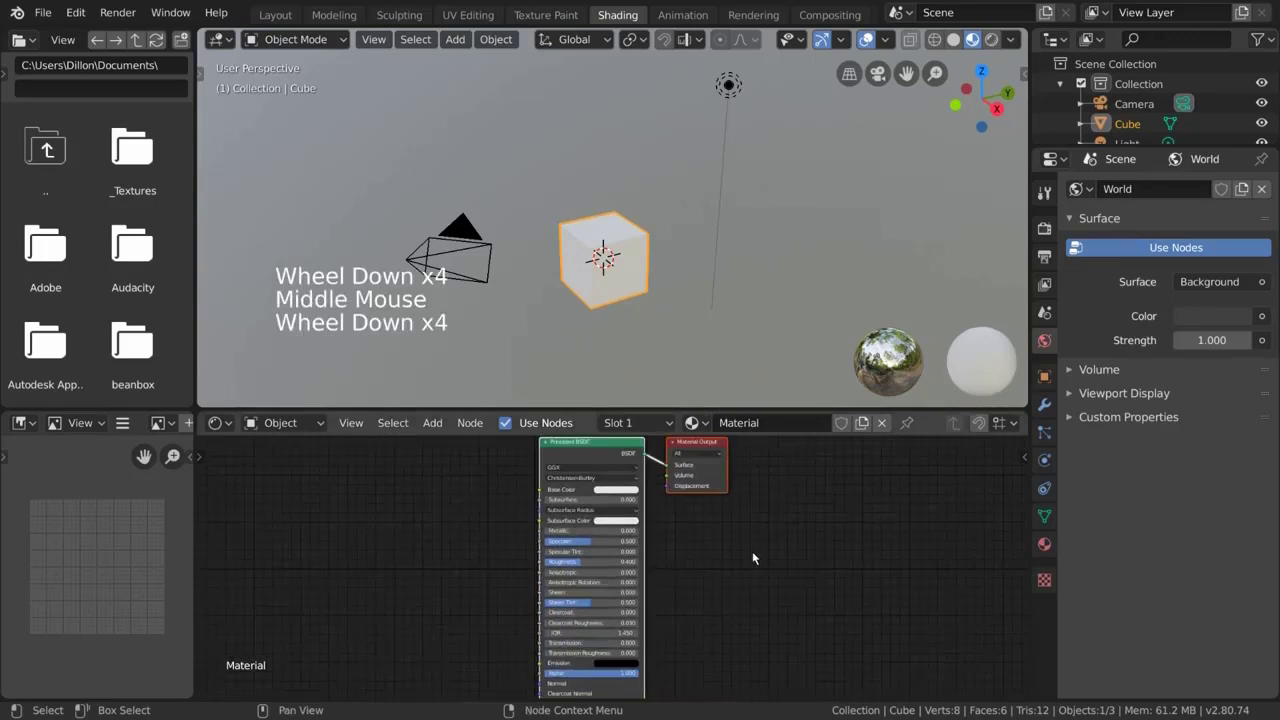
{"action": "left_click", "coordinate": [500, 242]}
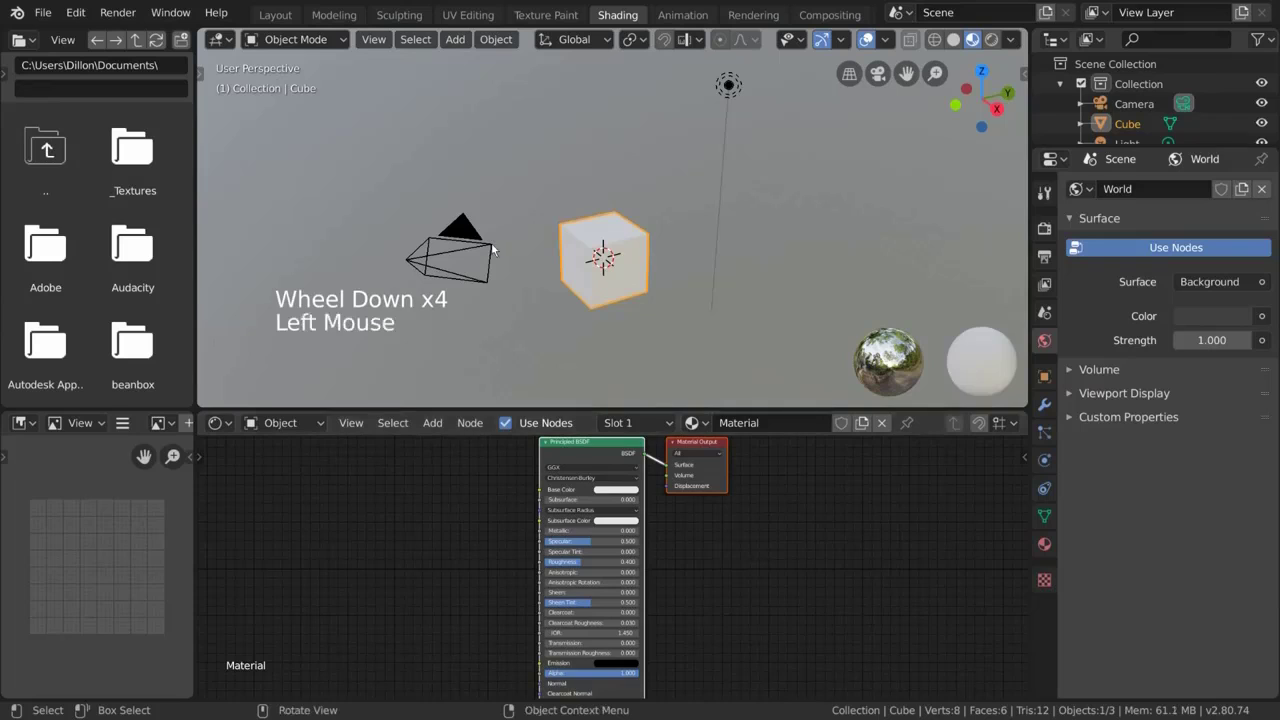
{"action": "left_click", "coordinate": [590, 237]}
{"action": "scroll", "coordinate": [768, 535], "scroll_direction": "up", "scroll_amount": 3}
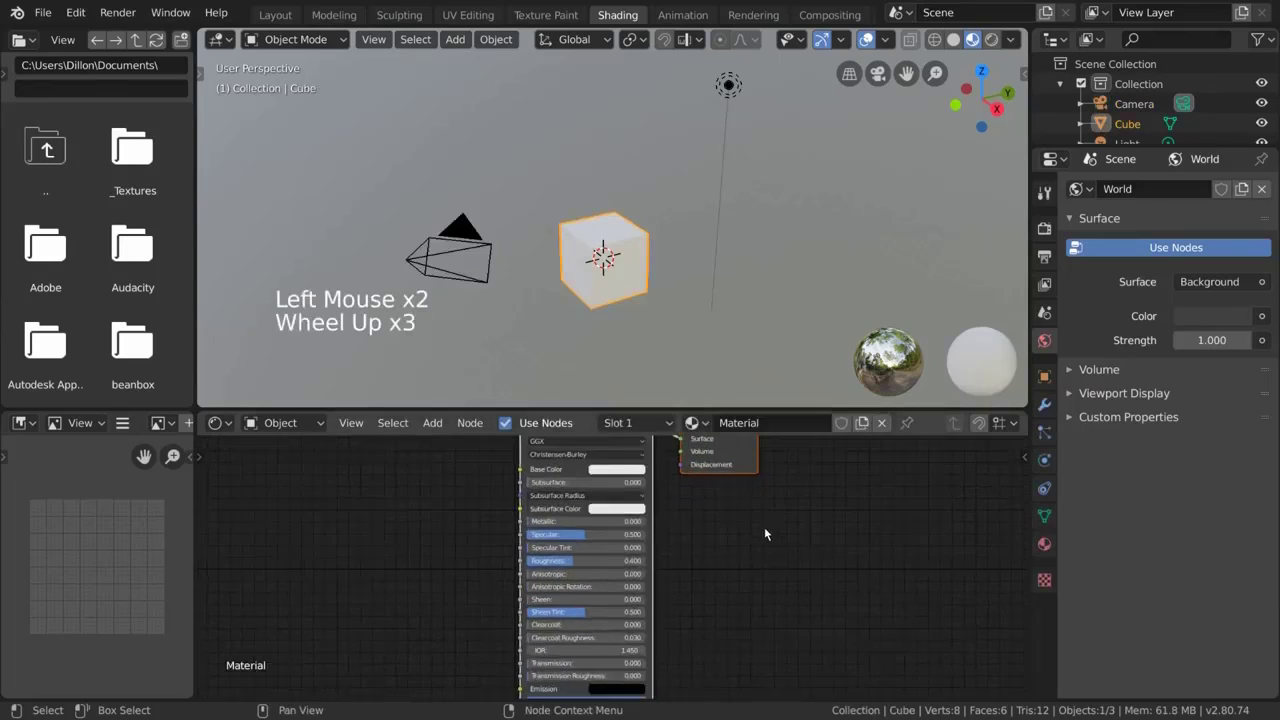
{"action": "scroll", "coordinate": [764, 533], "scroll_direction": "up", "scroll_amount": 1}
{"action": "middle_click_drag", "start_coordinate": [764, 533], "coordinate": [763, 580]}
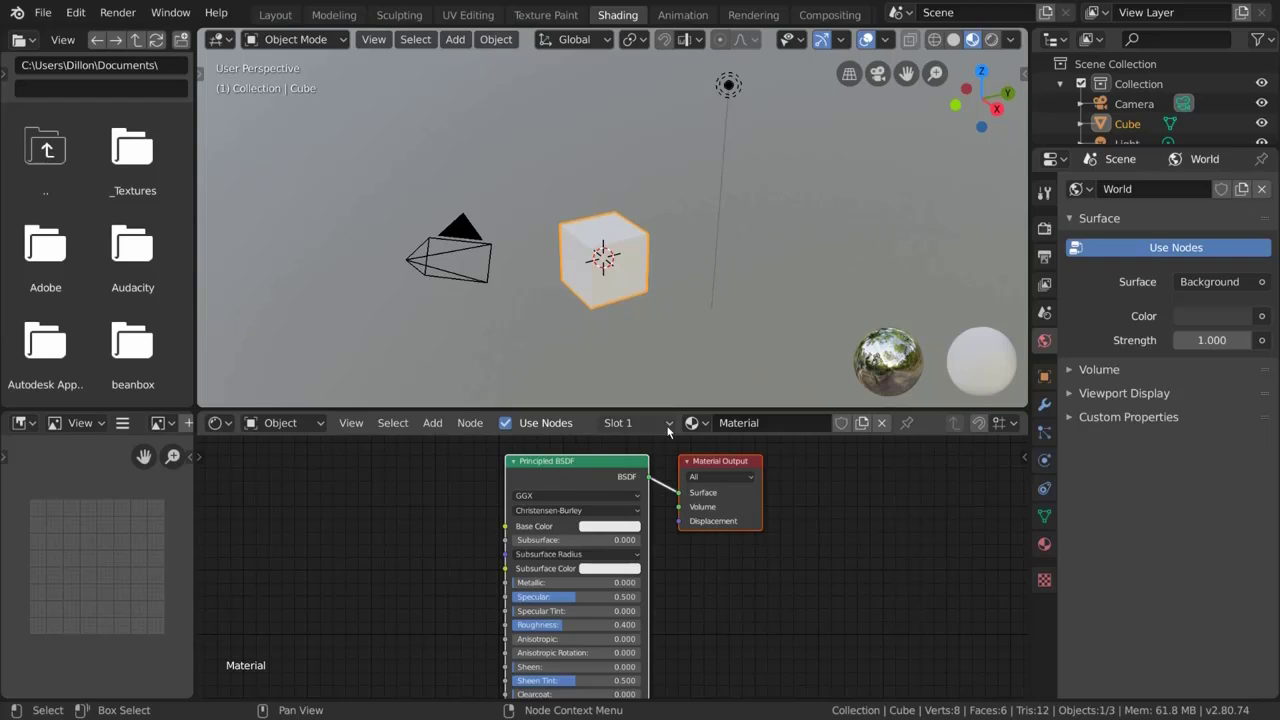
Try a teal Base Color on the cube's Principled BSDF node, finishing on a pale near-white tint.
{"action": "left_click", "coordinate": [609, 526]}
{"action": "left_click", "coordinate": [625, 368]}
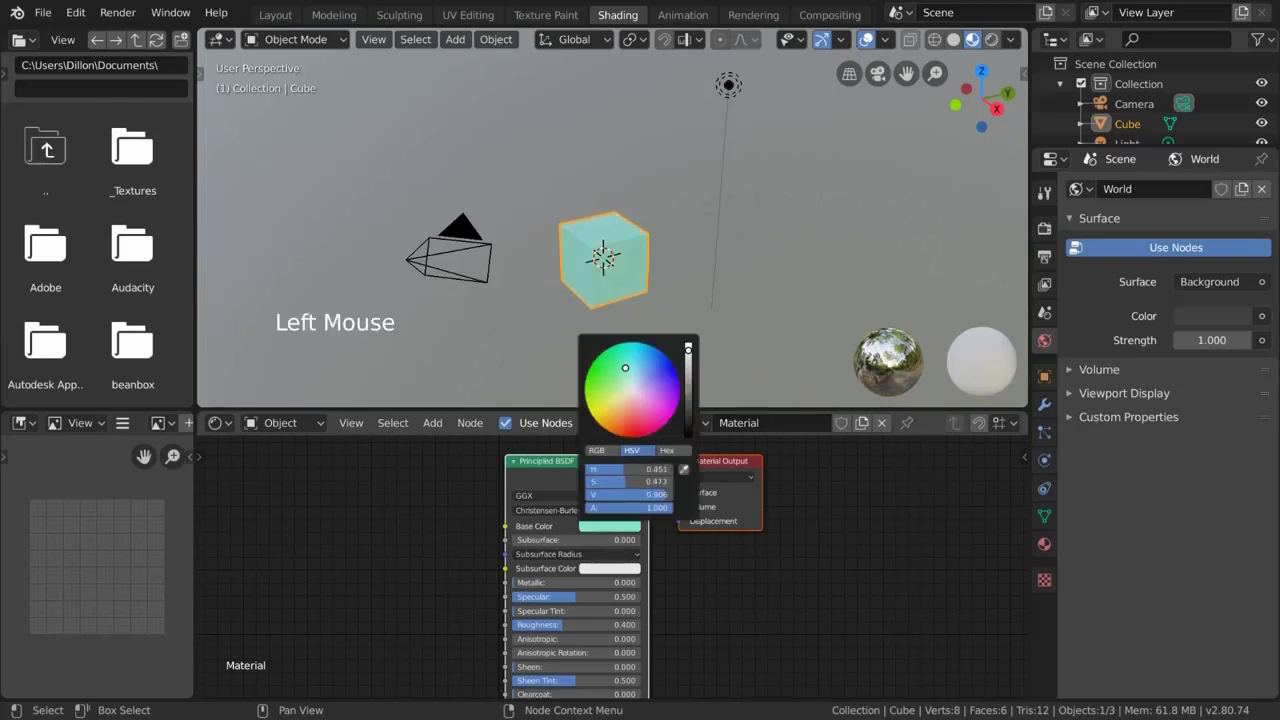
{"action": "left_click_drag", "start_coordinate": [625, 368], "coordinate": [637, 395]}
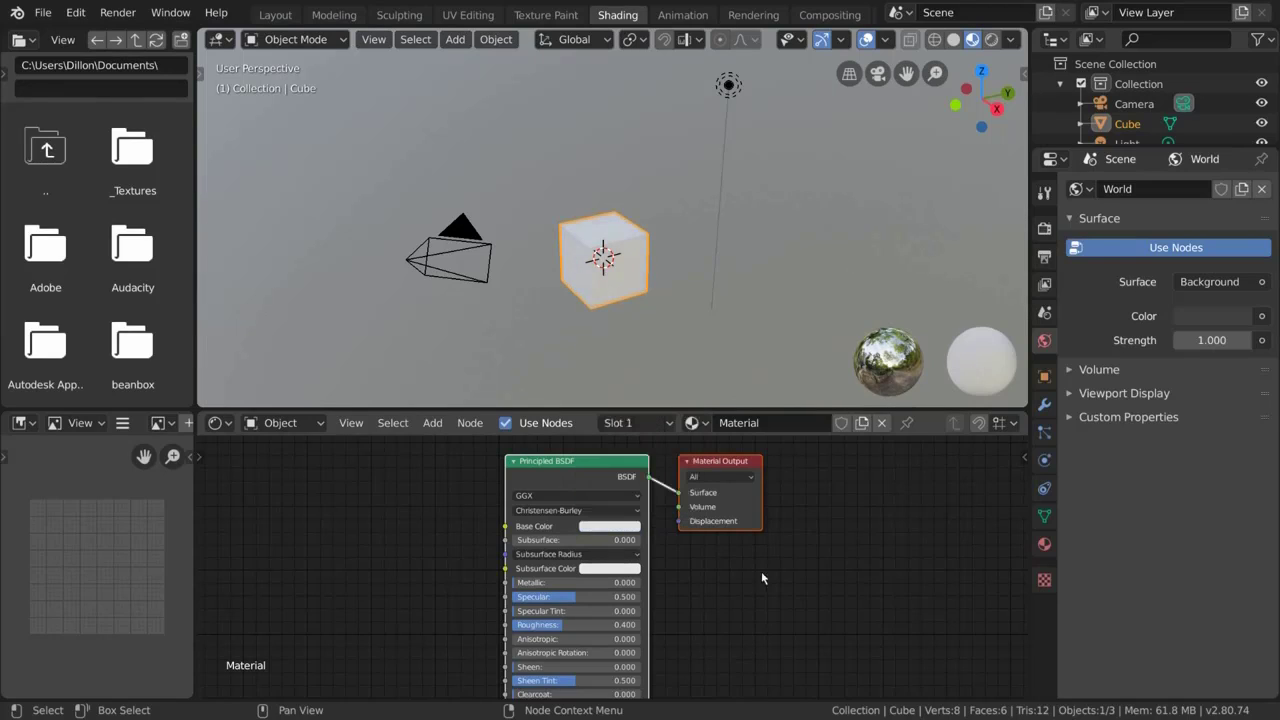
Show the cube's material properties and make the Green material slot active in the shader editor.
{"action": "left_click", "coordinate": [669, 423]}
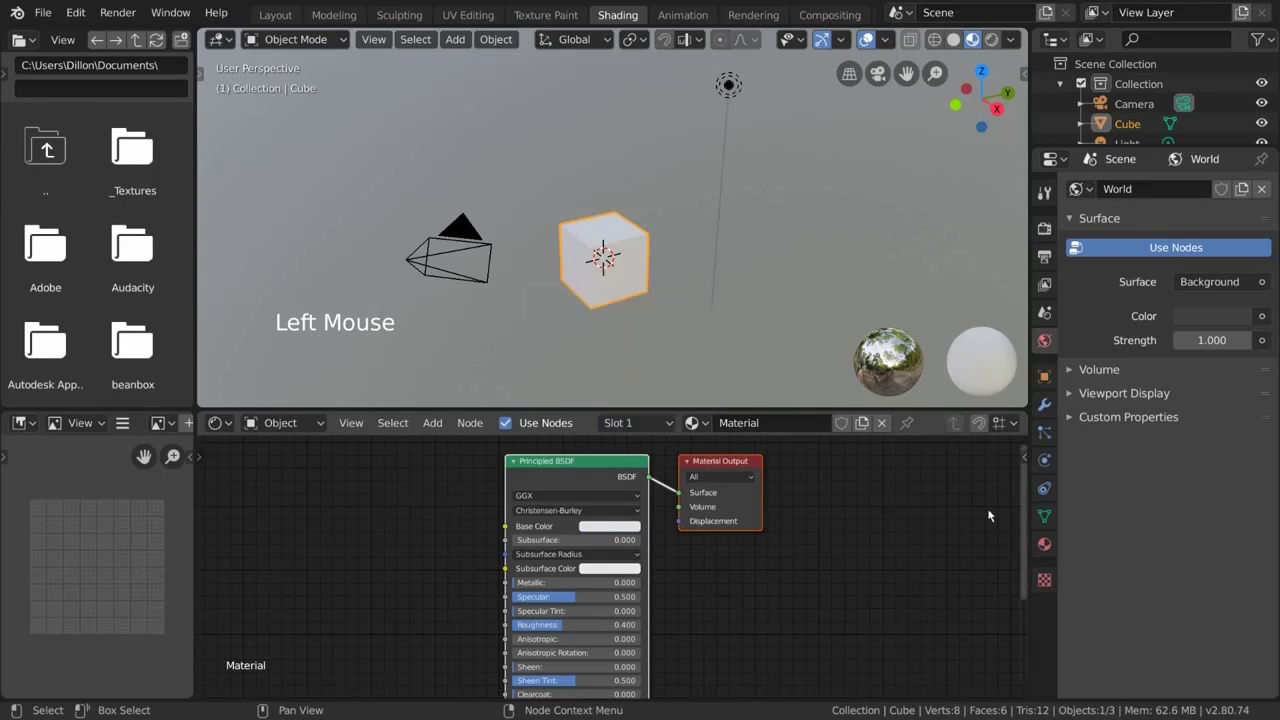
{"action": "left_click", "coordinate": [1044, 543]}
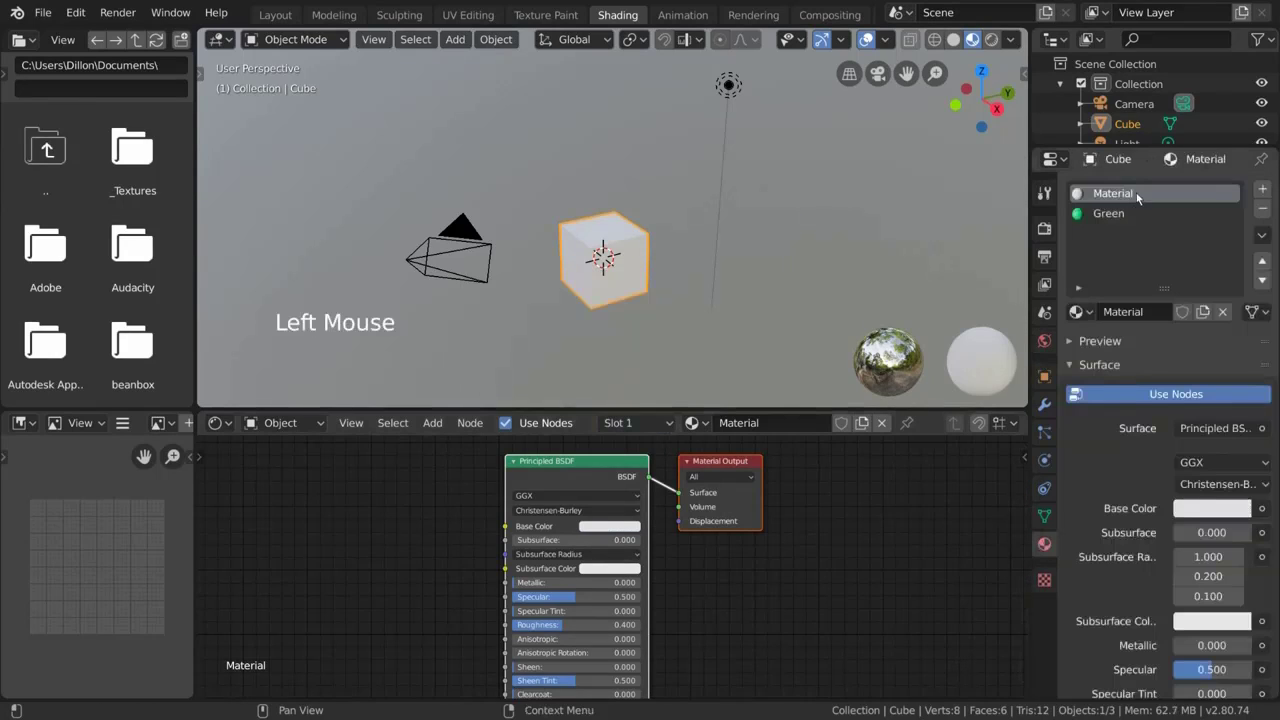
{"action": "left_click", "coordinate": [647, 423]}
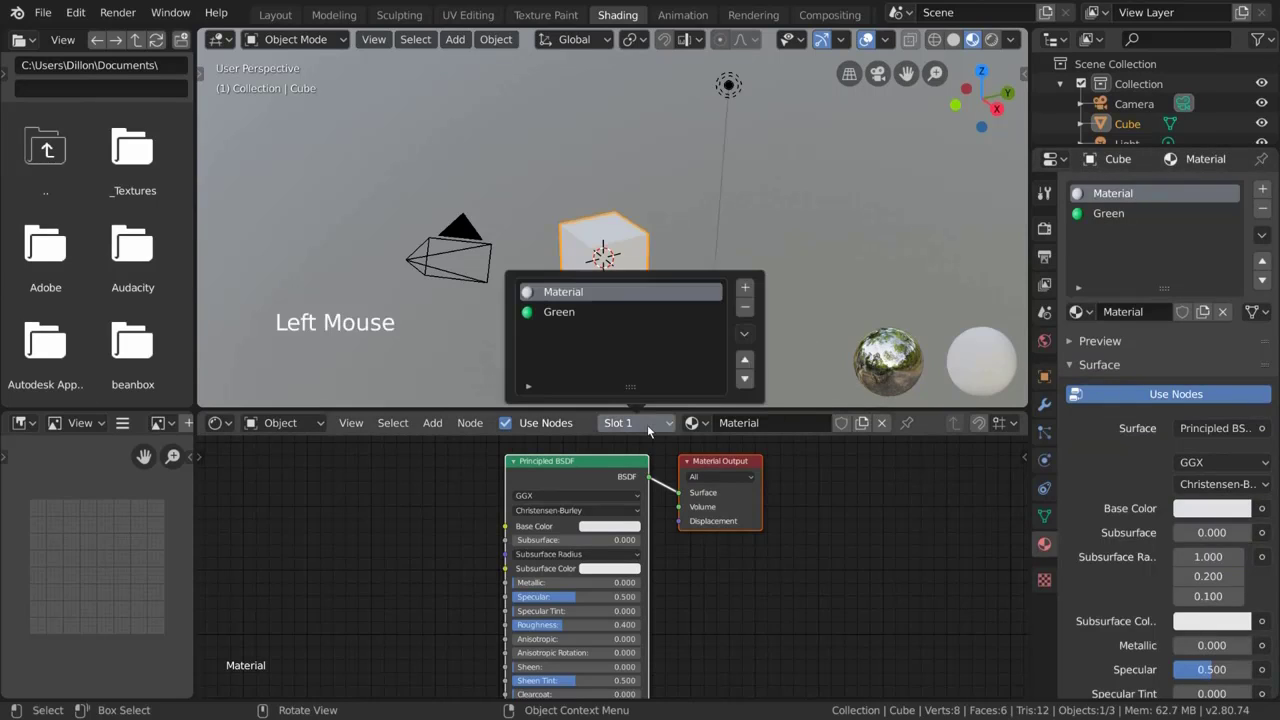
{"action": "left_click", "coordinate": [590, 314]}
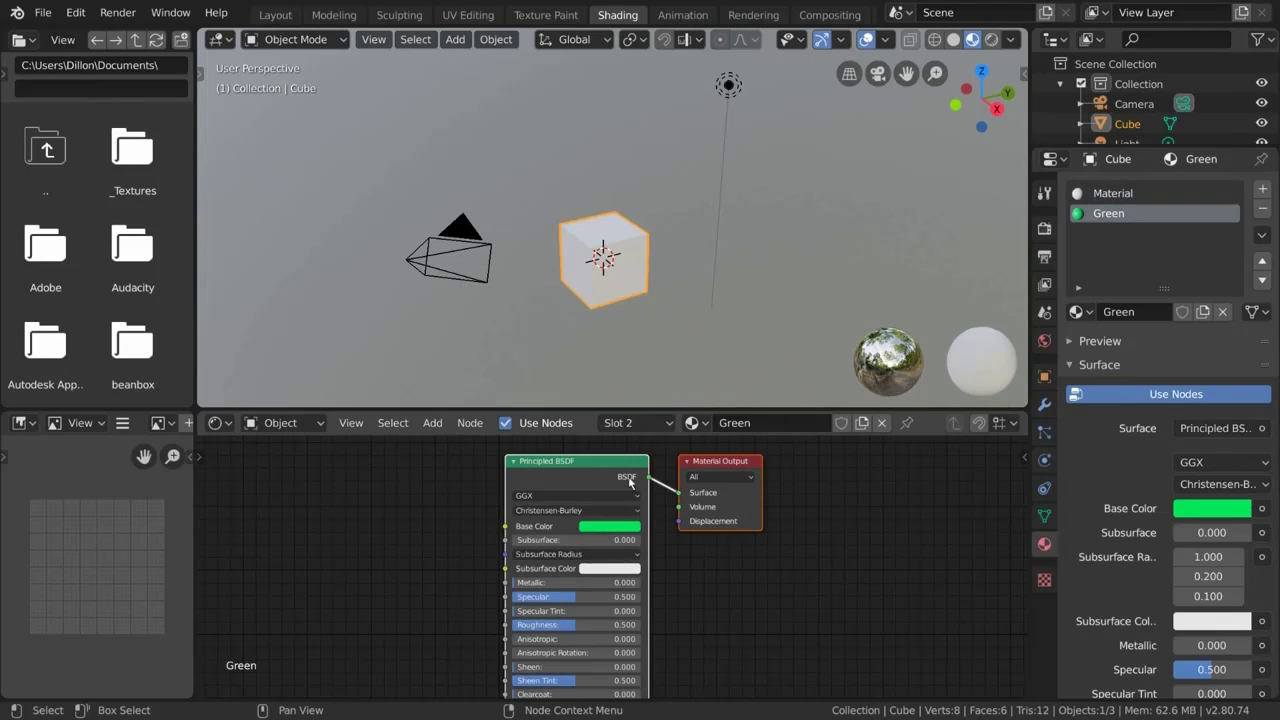
Replace the Green material in the cube's second slot with the existing one named Material.
{"action": "left_click", "coordinate": [692, 423]}
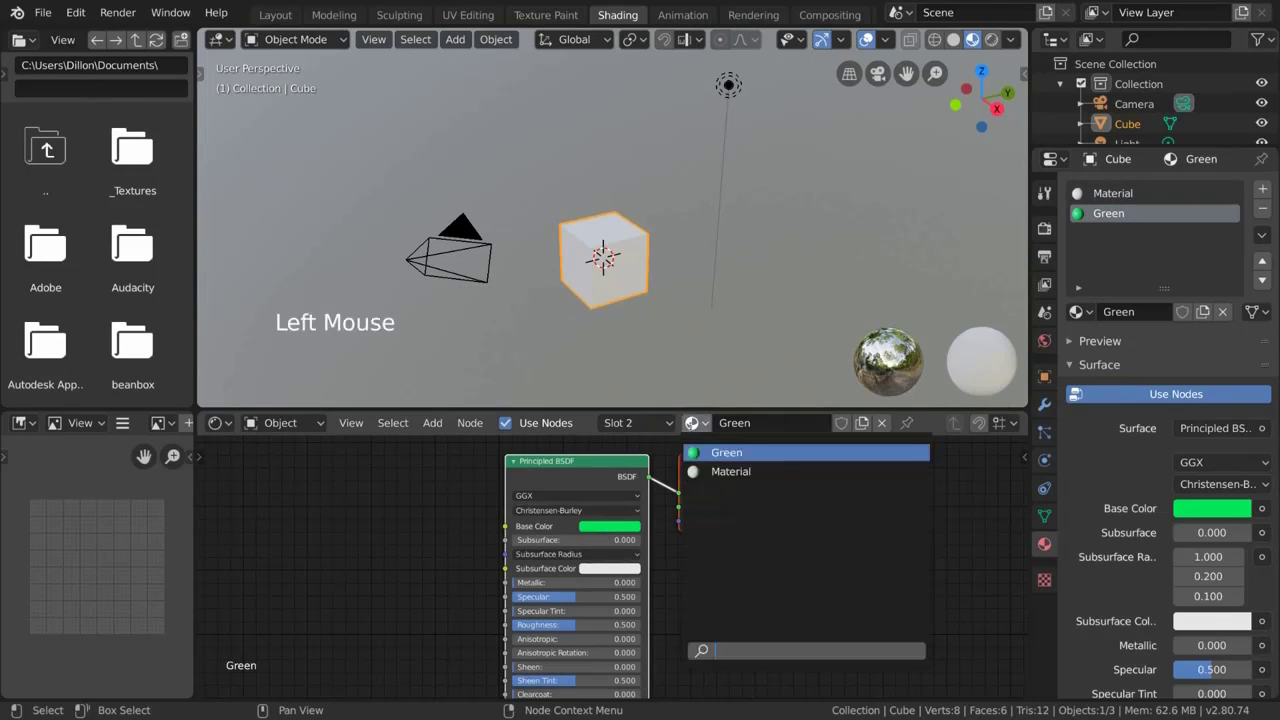
{"action": "left_click", "coordinate": [705, 469]}
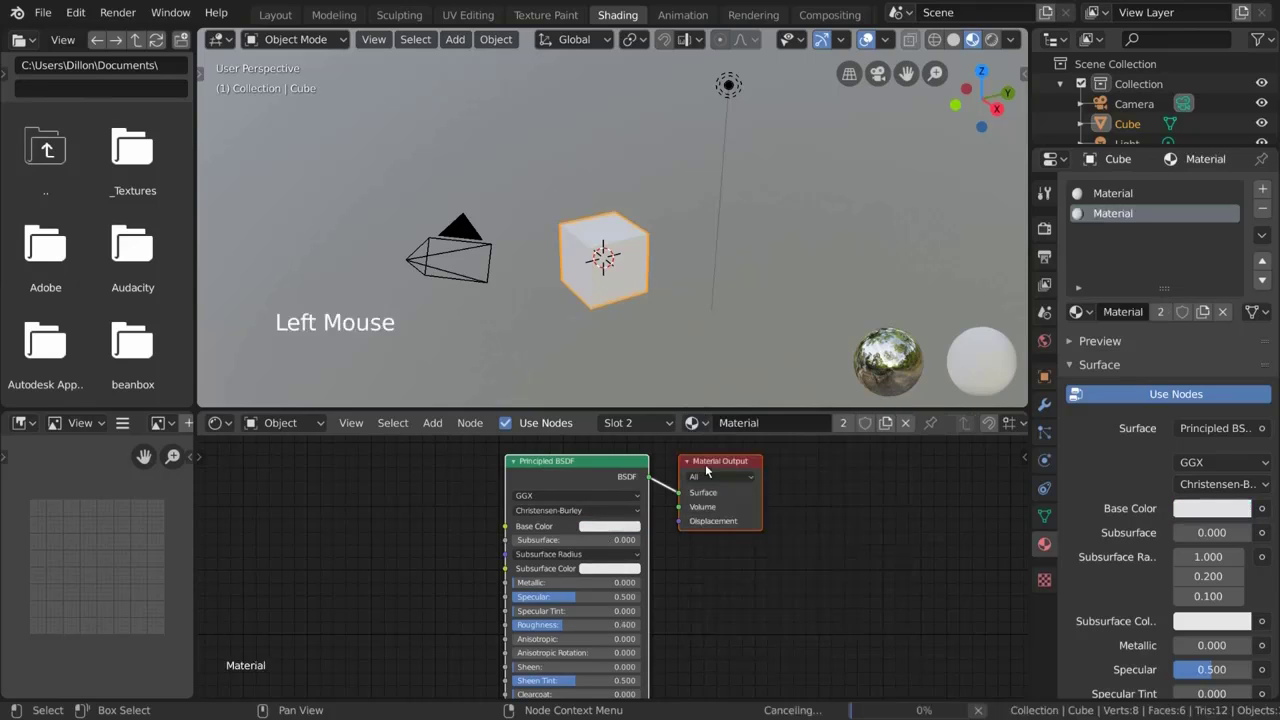
Assign the existing Green material to the cube's second slot and make the first slot's Material active.
{"action": "left_click", "coordinate": [692, 423]}
{"action": "left_click", "coordinate": [712, 453]}
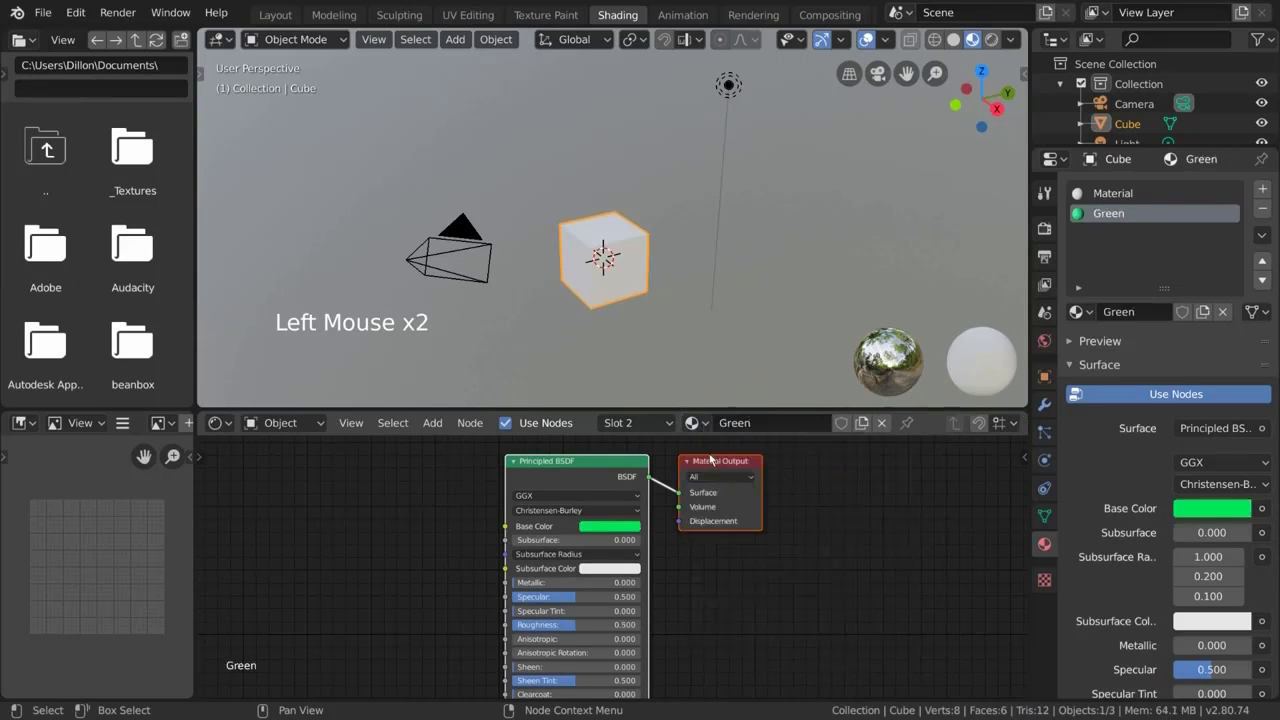
{"action": "left_click", "coordinate": [669, 422]}
{"action": "left_click", "coordinate": [643, 292]}
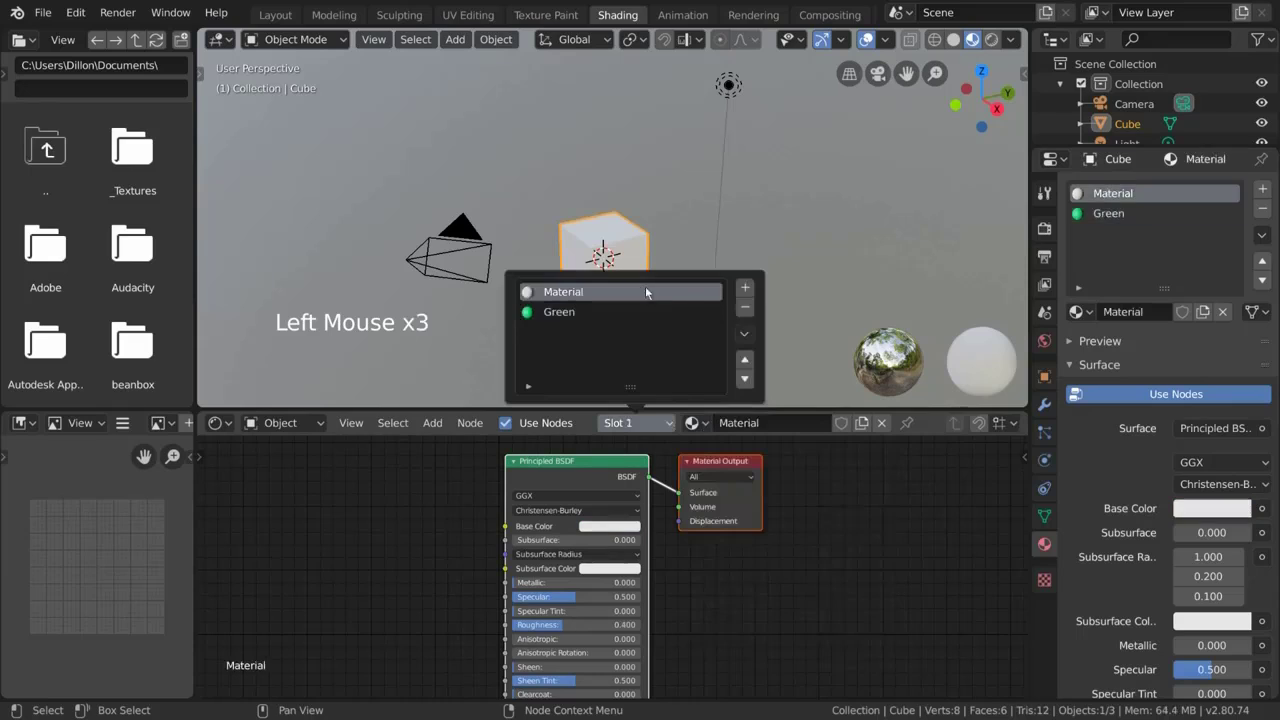
Add a third material slot to the cube and fill it with a duplicate of a newly created material.
{"action": "left_click", "coordinate": [744, 290]}
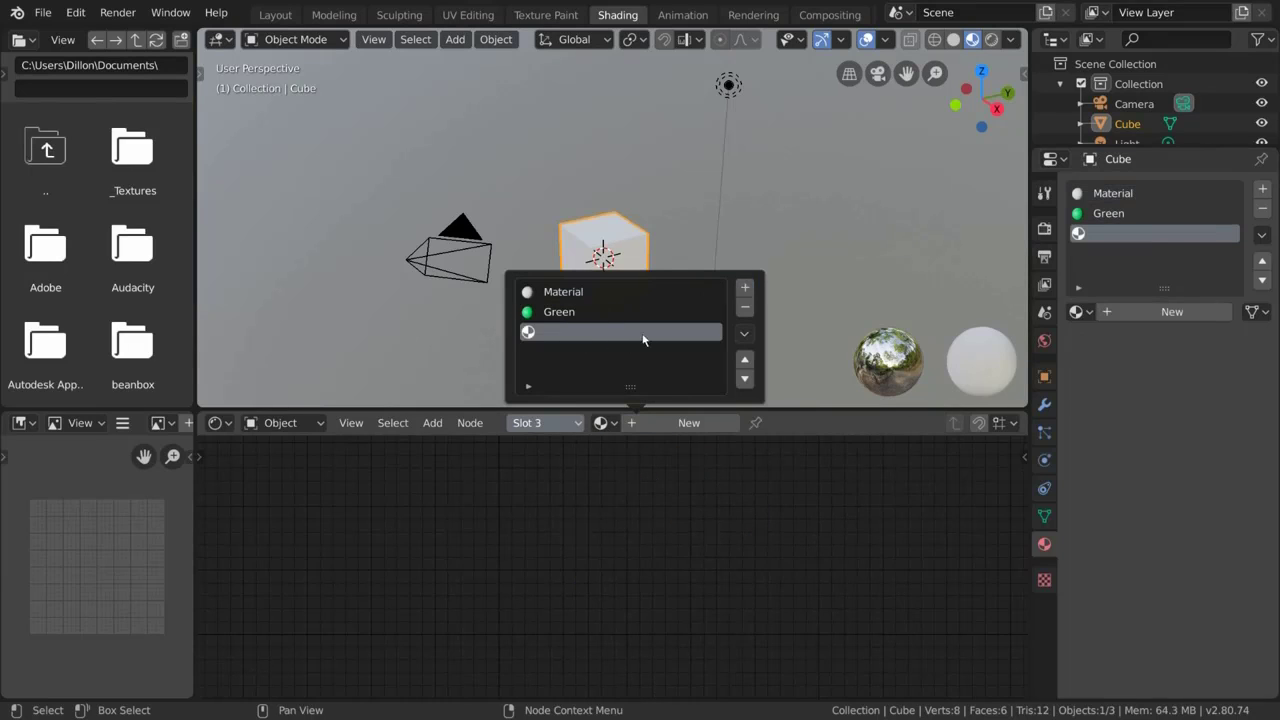
{"action": "left_click", "coordinate": [600, 422]}
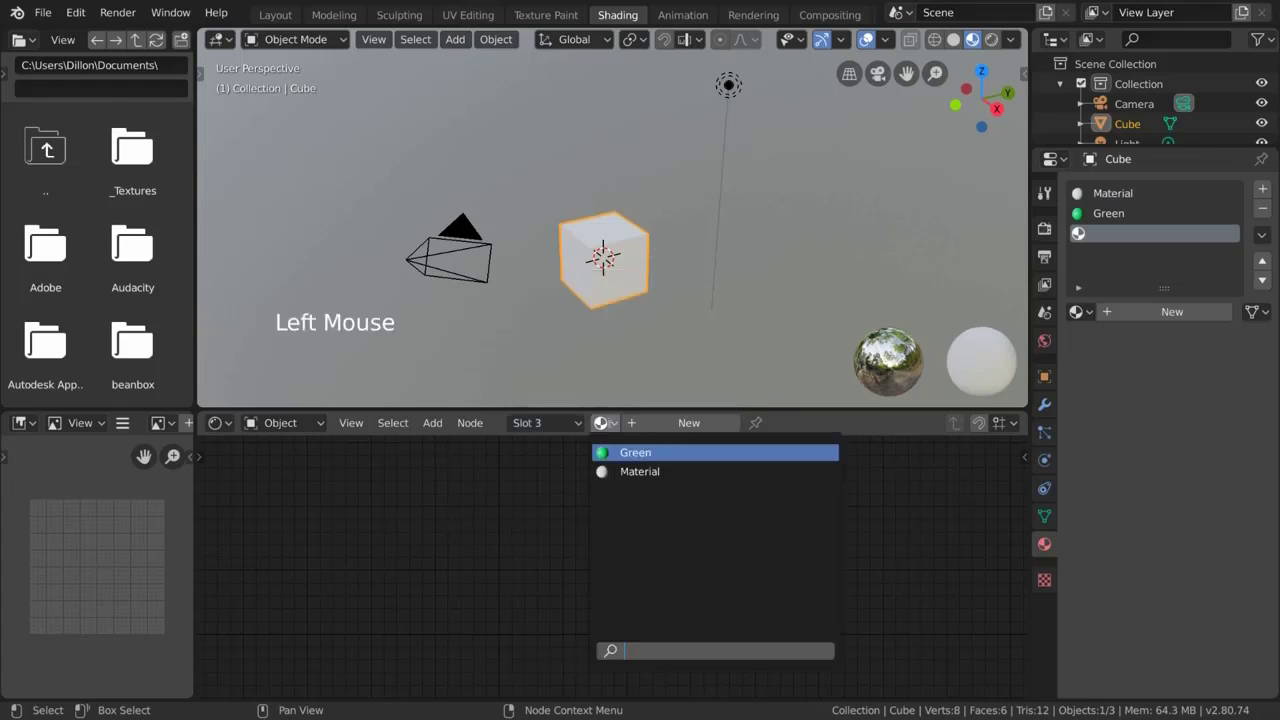
{"action": "left_click", "coordinate": [643, 427]}
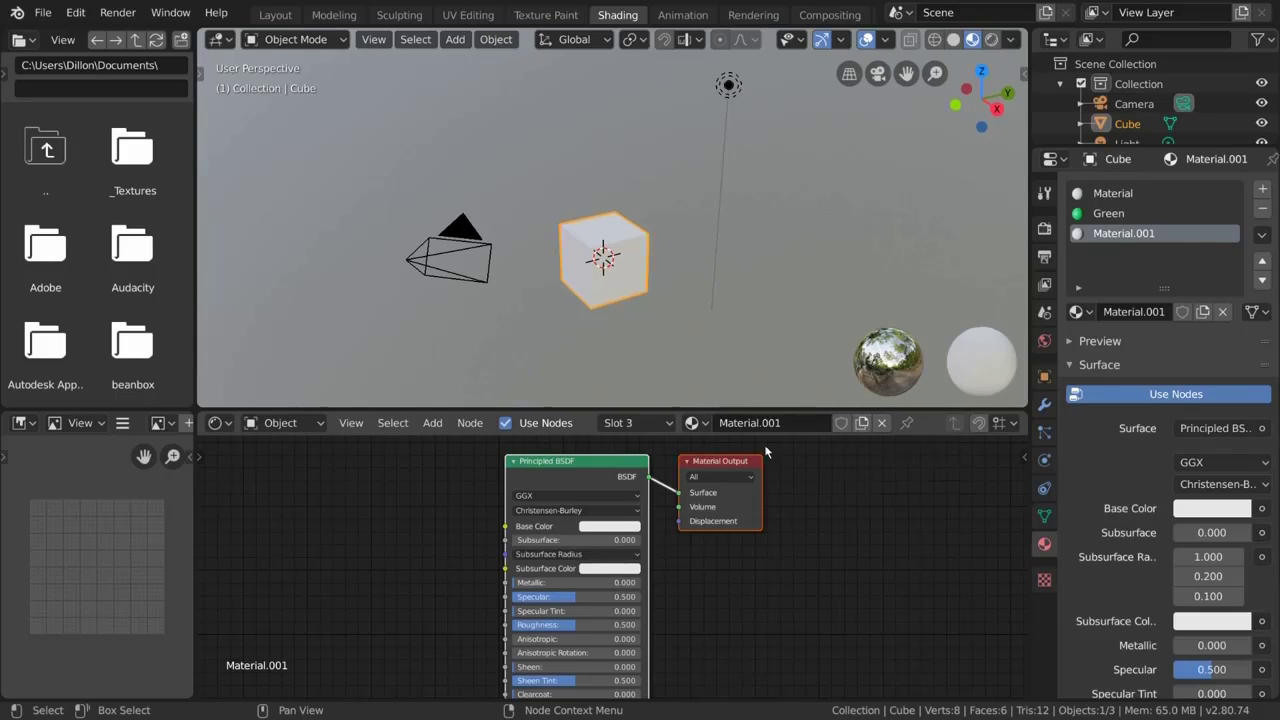
{"action": "left_click", "coordinate": [862, 423]}
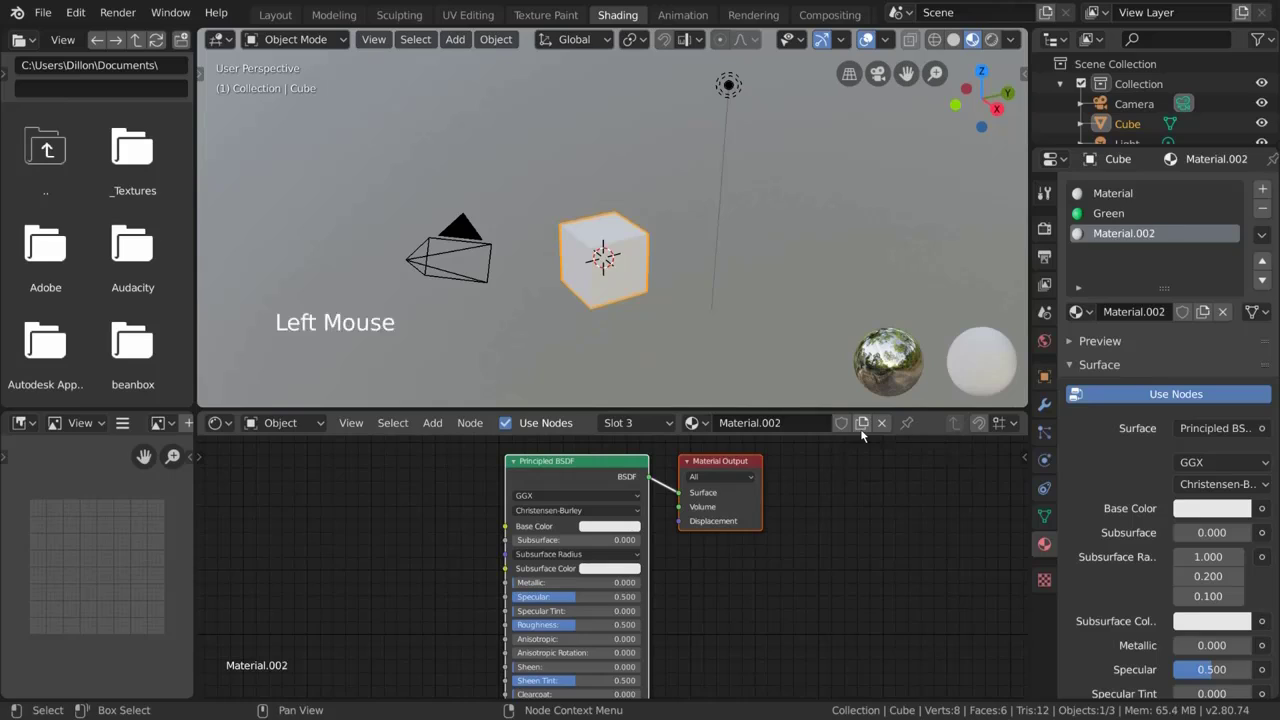
{"action": "left_click", "coordinate": [692, 423]}
{"action": "left_click", "coordinate": [700, 424]}
Show the World properties and switch the shader editor's shader type from Object to World.
{"action": "left_click", "coordinate": [1044, 340]}
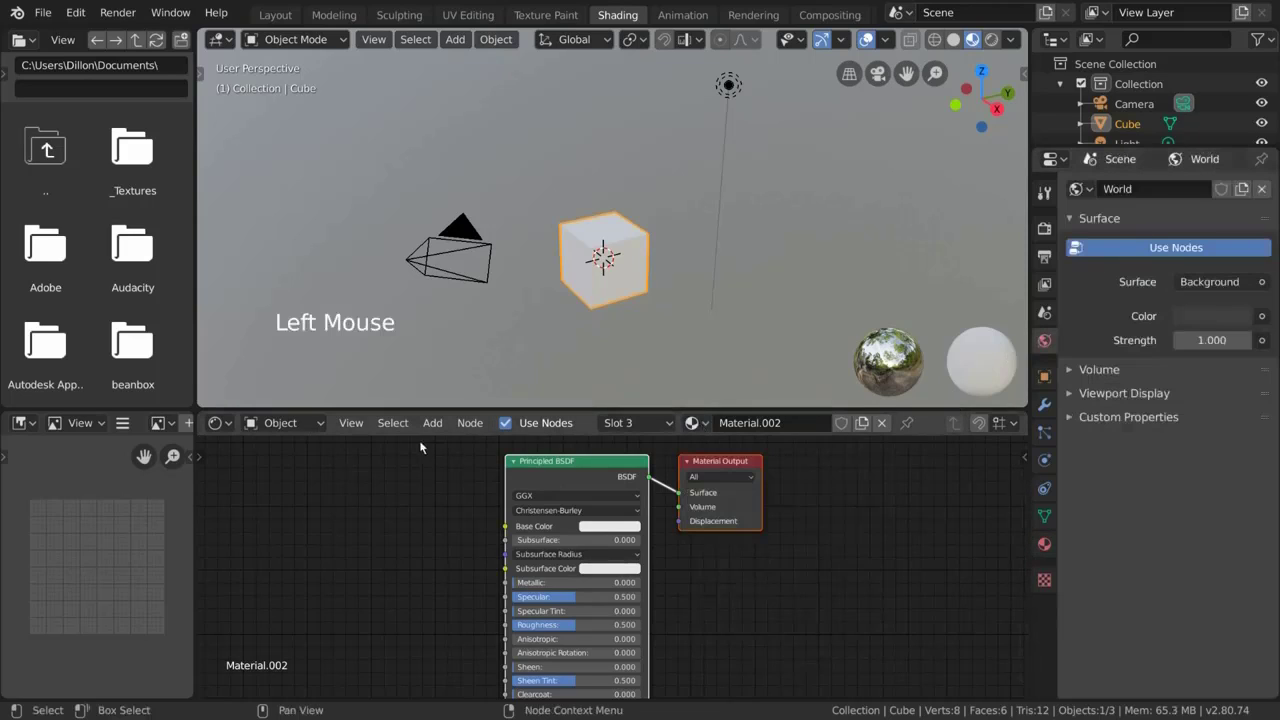
{"action": "left_click", "coordinate": [320, 425]}
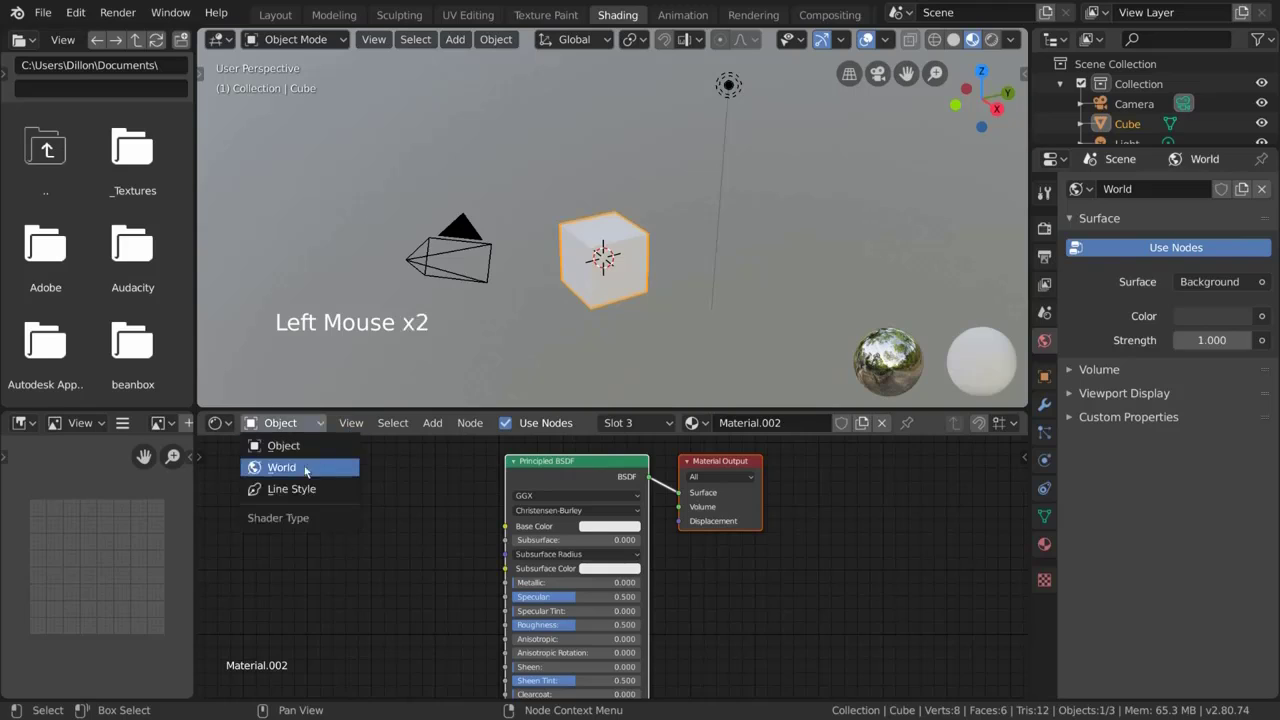
{"action": "left_click", "coordinate": [335, 468]}
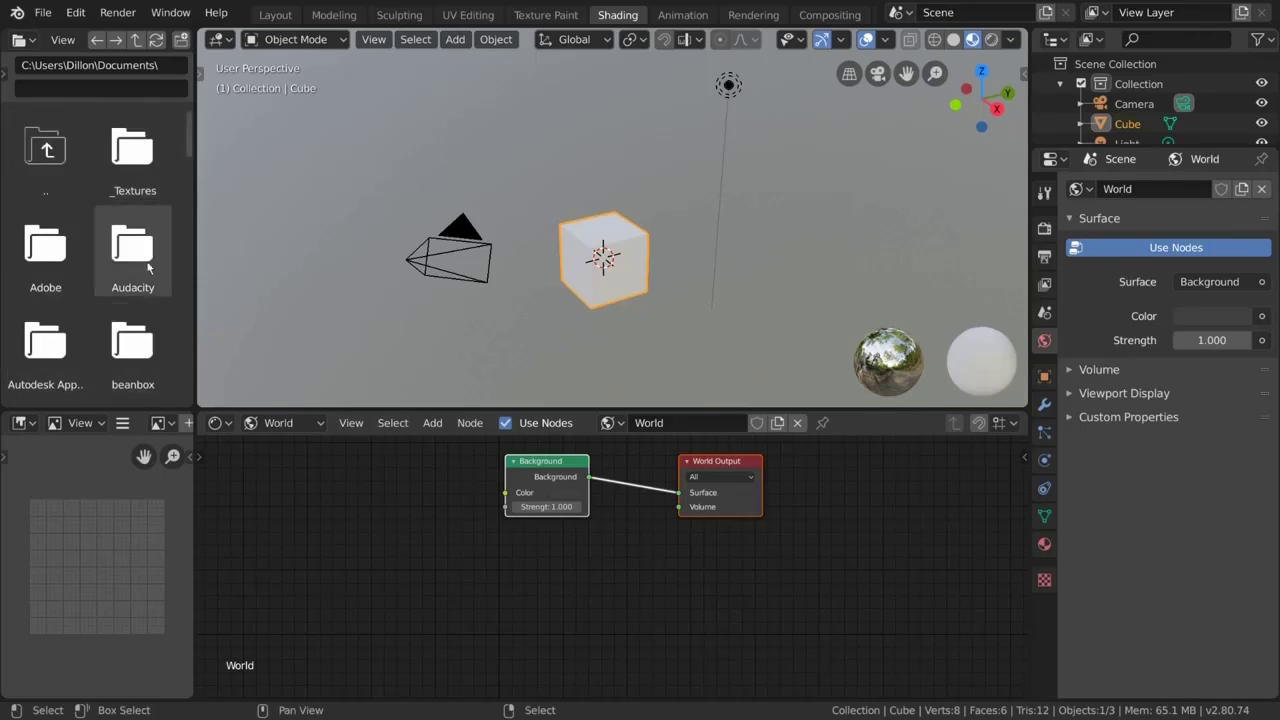
Open the _Textures folder and place Spring_Poster_2019.jpg in the 3D scene as an image beside the camera.
{"action": "left_click", "coordinate": [142, 178]}
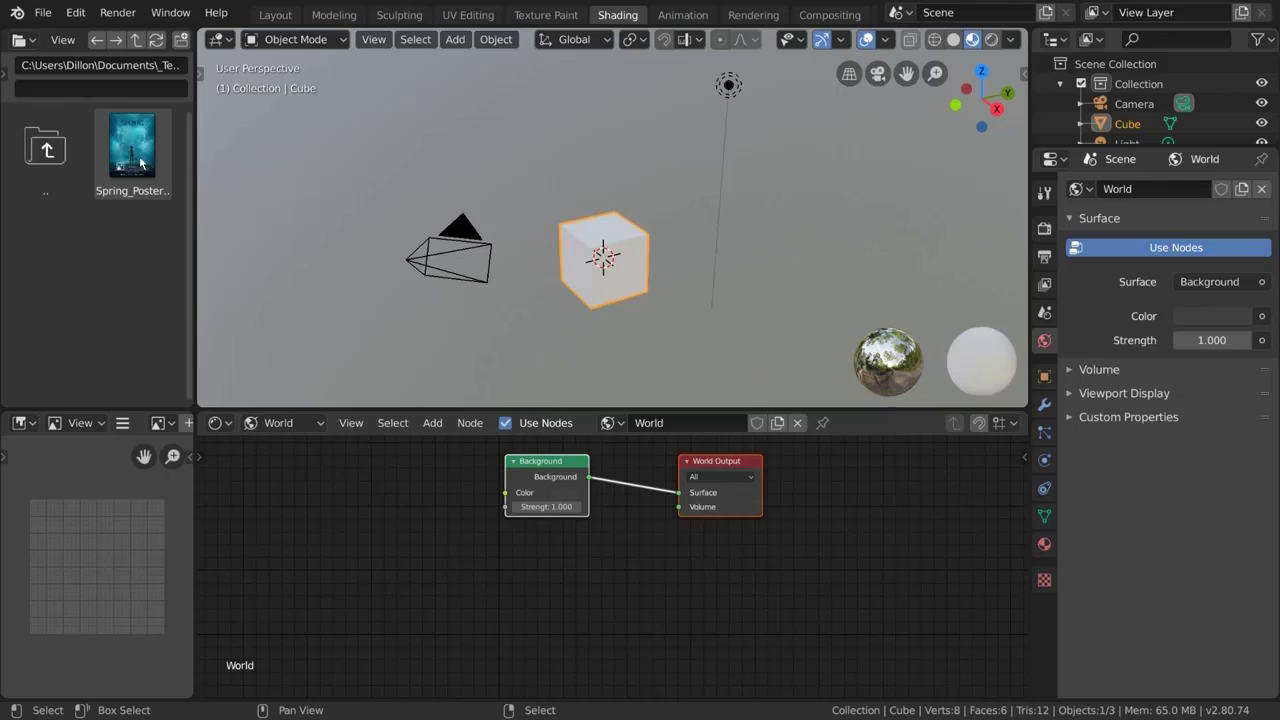
{"action": "left_click_drag", "start_coordinate": [142, 163], "coordinate": [330, 241]}
{"action": "middle_click_drag", "start_coordinate": [452, 213], "coordinate": [500, 208]}
Add Spring_Poster_2019.jpg as an image node beside the World's Background node and display the whole poster in the image editor.
{"action": "left_click", "coordinate": [142, 155]}
{"action": "left_click_drag", "start_coordinate": [142, 155], "coordinate": [328, 553]}
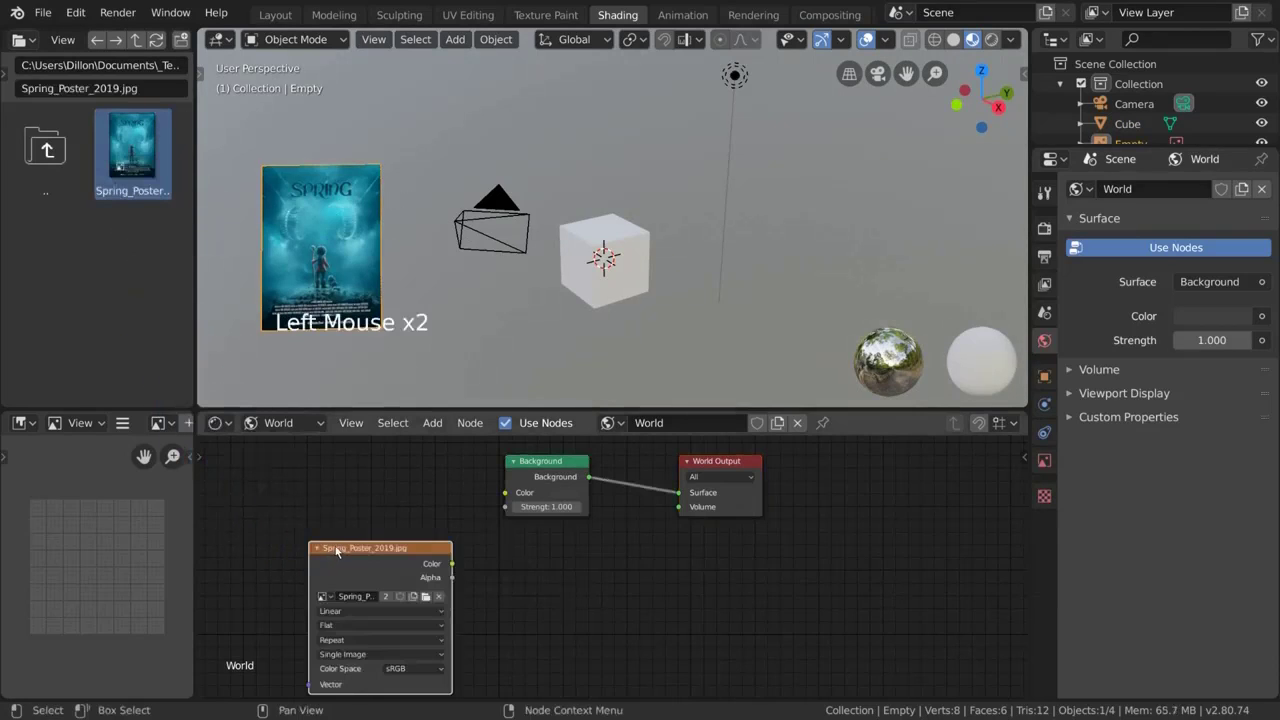
{"action": "left_click", "coordinate": [312, 497]}
{"action": "left_click_drag", "start_coordinate": [135, 165], "coordinate": [97, 570]}
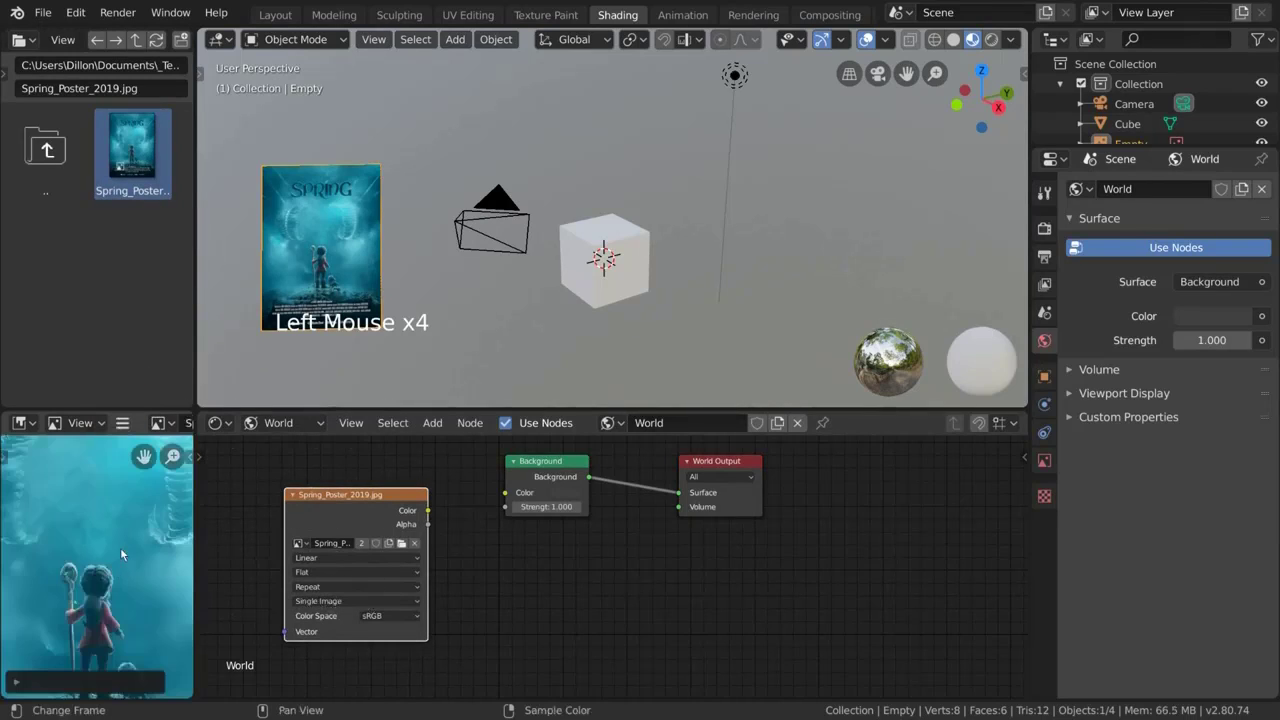
{"action": "scroll", "coordinate": [120, 547], "scroll_direction": "down", "scroll_amount": 5}
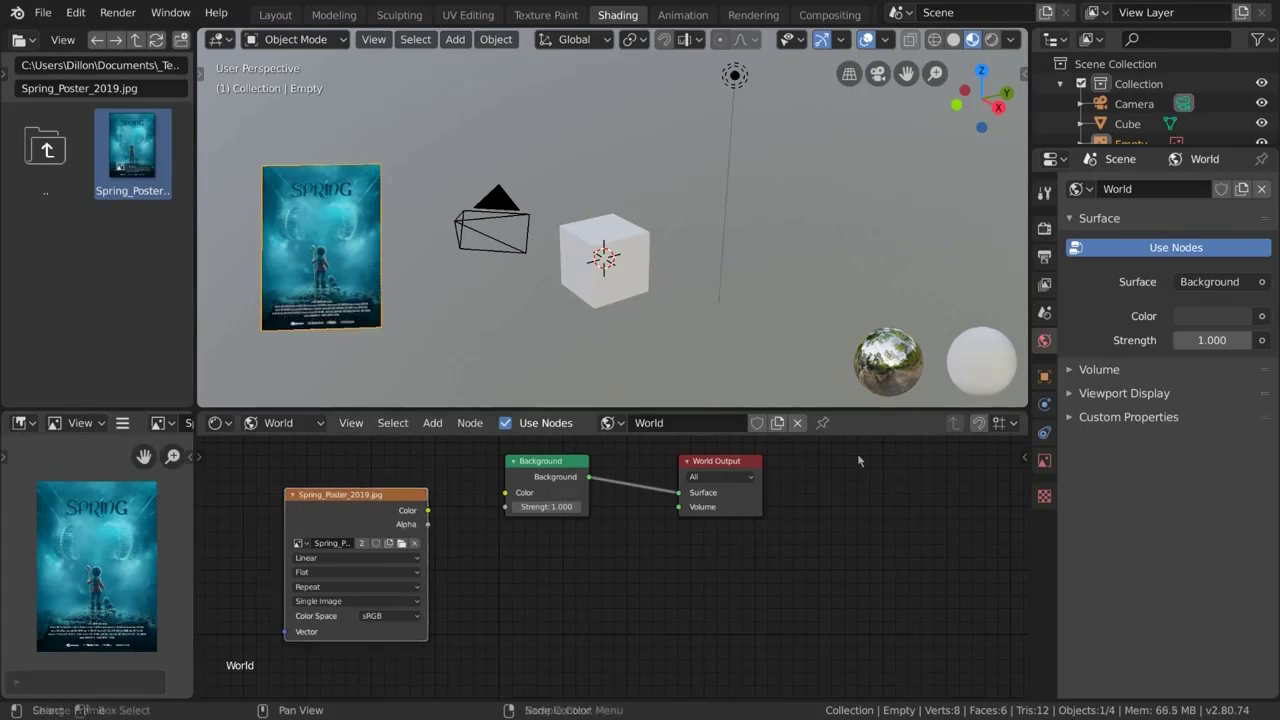
Show the render properties with Eevee as the engine and switch the 3D view to rendered shading.
{"action": "left_click", "coordinate": [1043, 230]}
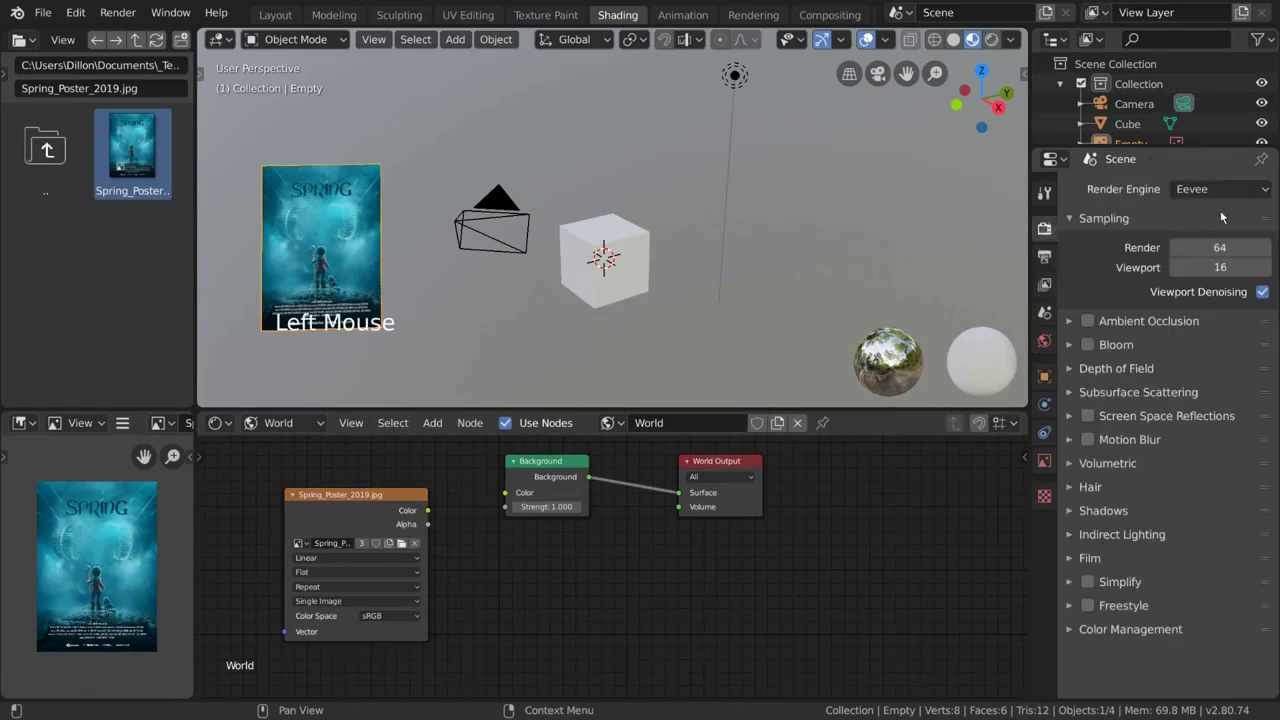
{"action": "left_click", "coordinate": [1248, 192]}
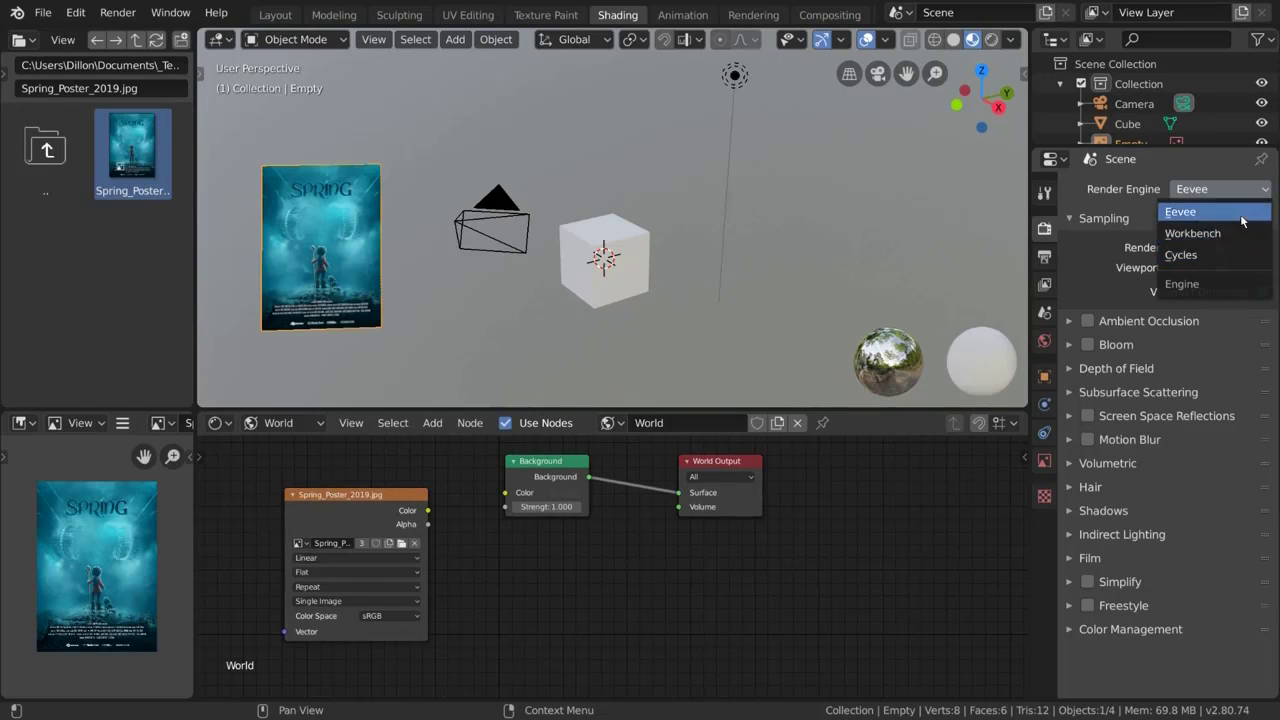
{"action": "left_click", "coordinate": [1241, 218]}
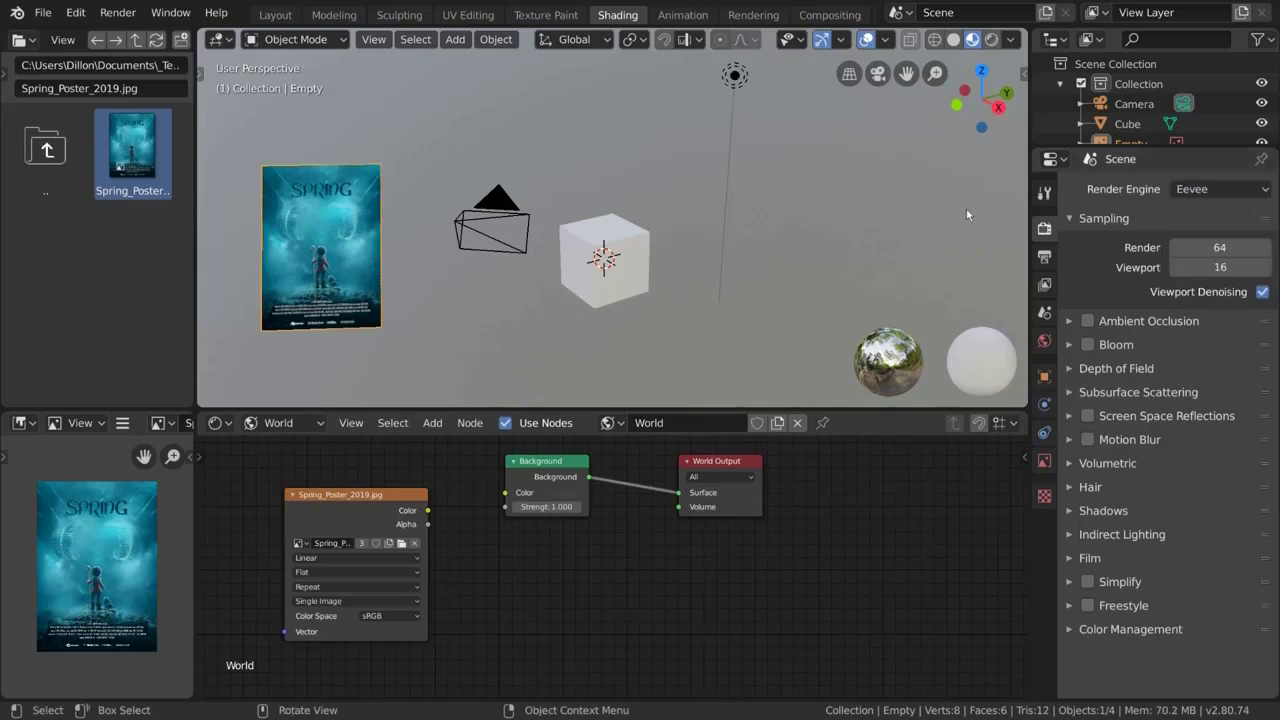
{"action": "left_click", "coordinate": [992, 39]}
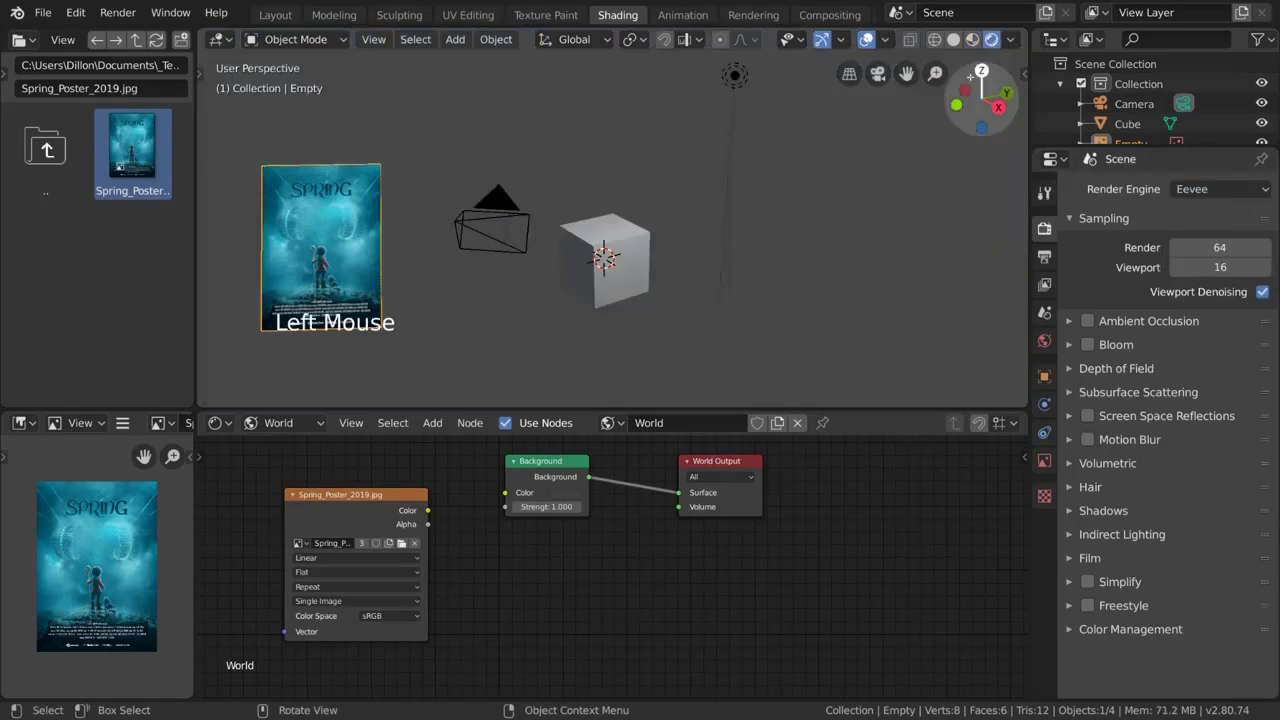
{"action": "mouse_move", "coordinate": [796, 190]}
{"action": "middle_mouse_down"}
{"action": "mouse_move", "coordinate": [810, 245]}
{"action": "mouse_move", "coordinate": [839, 202]}
{"action": "mouse_move", "coordinate": [802, 219]}
{"action": "mouse_move", "coordinate": [833, 234]}
{"action": "mouse_move", "coordinate": [838, 220]}
{"action": "mouse_move", "coordinate": [827, 222]}
{"action": "middle_mouse_up"}
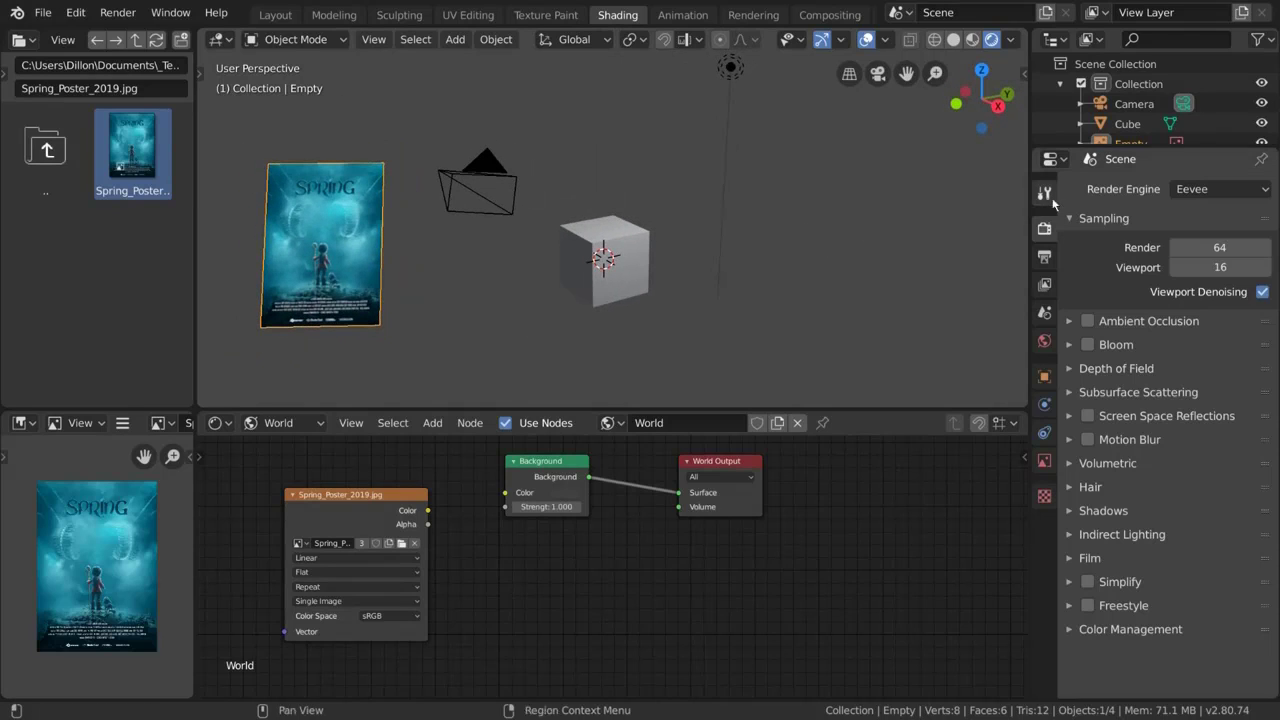
Compare the Cycles and Eevee render engines on the cube in the rendered view, finishing on Eevee.
{"action": "left_click", "coordinate": [1181, 191]}
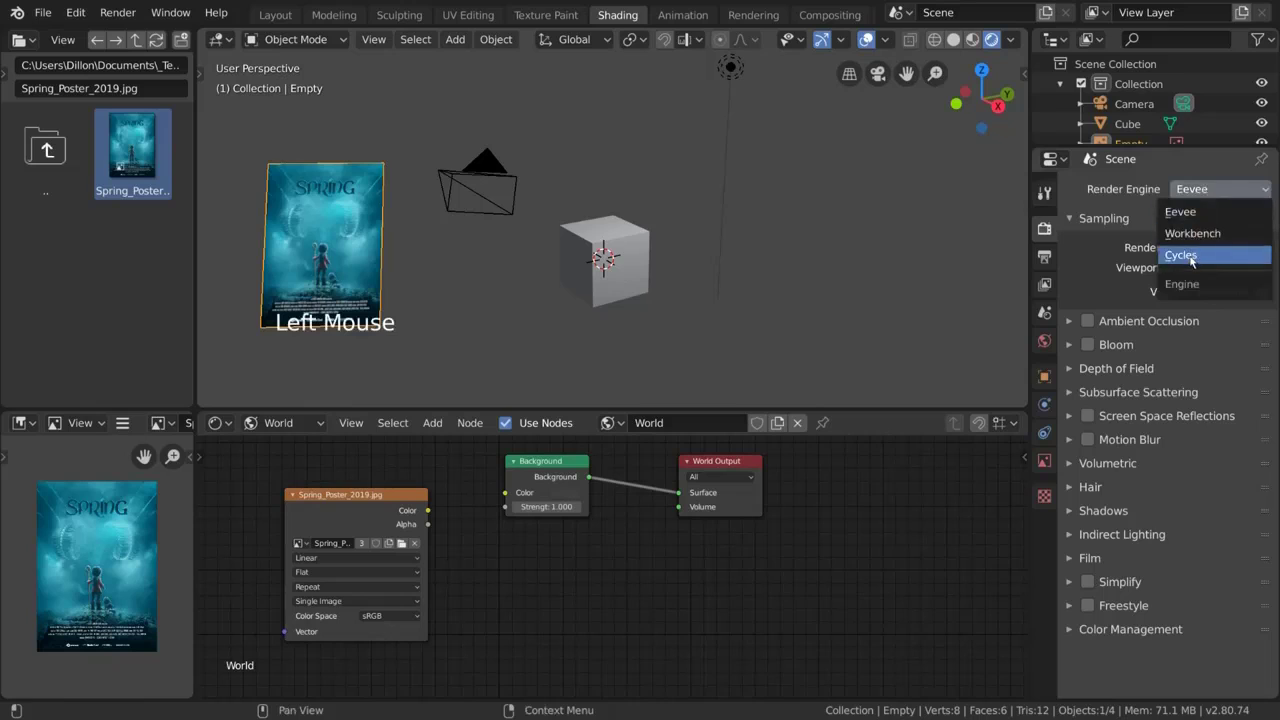
{"action": "left_click", "coordinate": [1183, 254]}
{"action": "mouse_move", "coordinate": [896, 225]}
{"action": "middle_mouse_down"}
{"action": "mouse_move", "coordinate": [778, 250]}
{"action": "mouse_move", "coordinate": [803, 250]}
{"action": "mouse_move", "coordinate": [831, 219]}
{"action": "mouse_move", "coordinate": [812, 226]}
{"action": "mouse_move", "coordinate": [766, 277]}
{"action": "mouse_move", "coordinate": [884, 261]}
{"action": "mouse_move", "coordinate": [850, 268]}
{"action": "middle_mouse_up"}
{"action": "left_click", "coordinate": [1190, 189]}
{"action": "left_click", "coordinate": [1186, 209]}
{"action": "left_click", "coordinate": [1220, 189]}
{"action": "left_click", "coordinate": [1190, 251]}
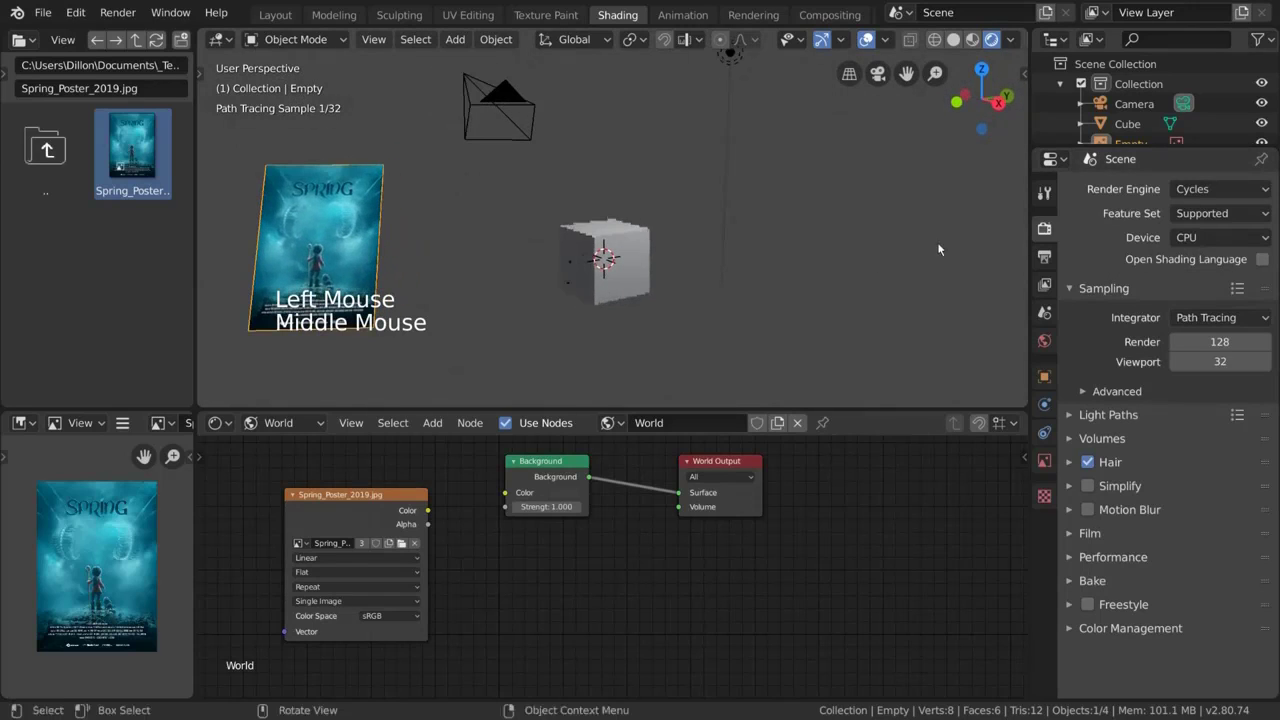
{"action": "left_click", "coordinate": [1190, 190]}
{"action": "left_click", "coordinate": [1180, 212]}
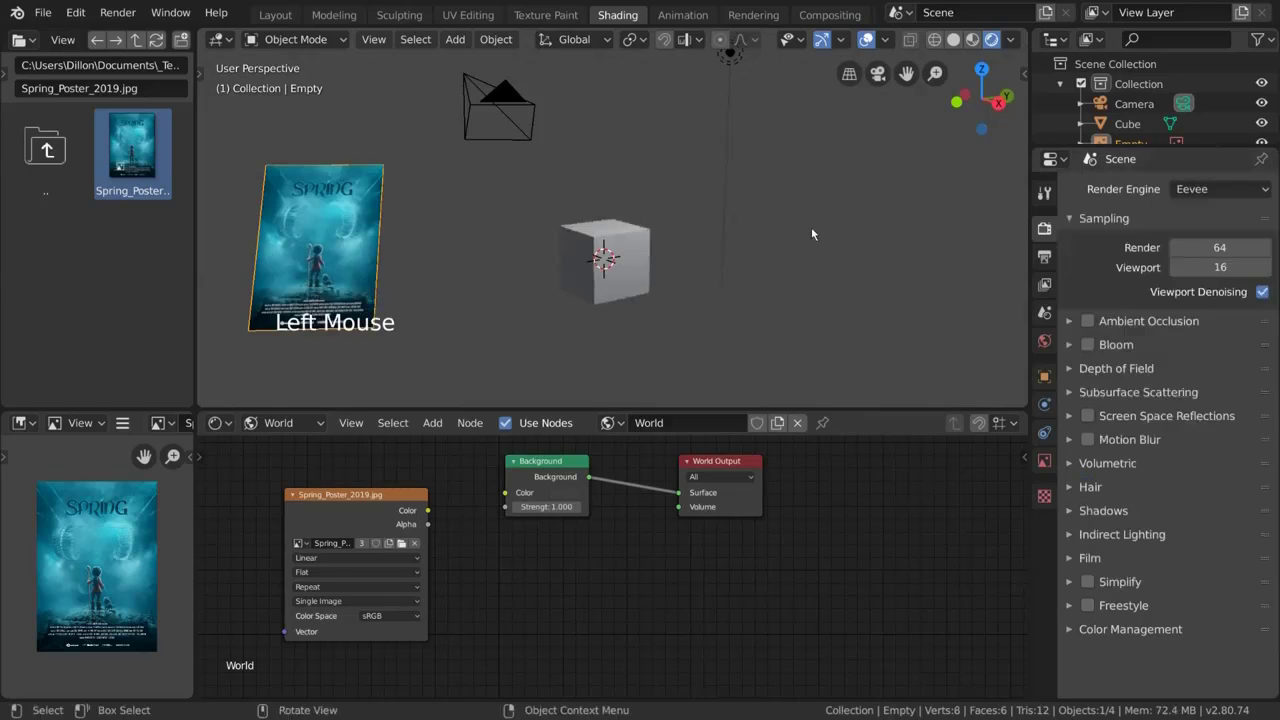
{"action": "mouse_move", "coordinate": [811, 227]}
{"action": "middle_mouse_down"}
{"action": "mouse_move", "coordinate": [798, 236]}
{"action": "mouse_move", "coordinate": [808, 248]}
{"action": "mouse_move", "coordinate": [798, 243]}
{"action": "middle_mouse_up"}
Set the render engine to Workbench and examine its lighting, color and display options.
{"action": "left_click", "coordinate": [1190, 189]}
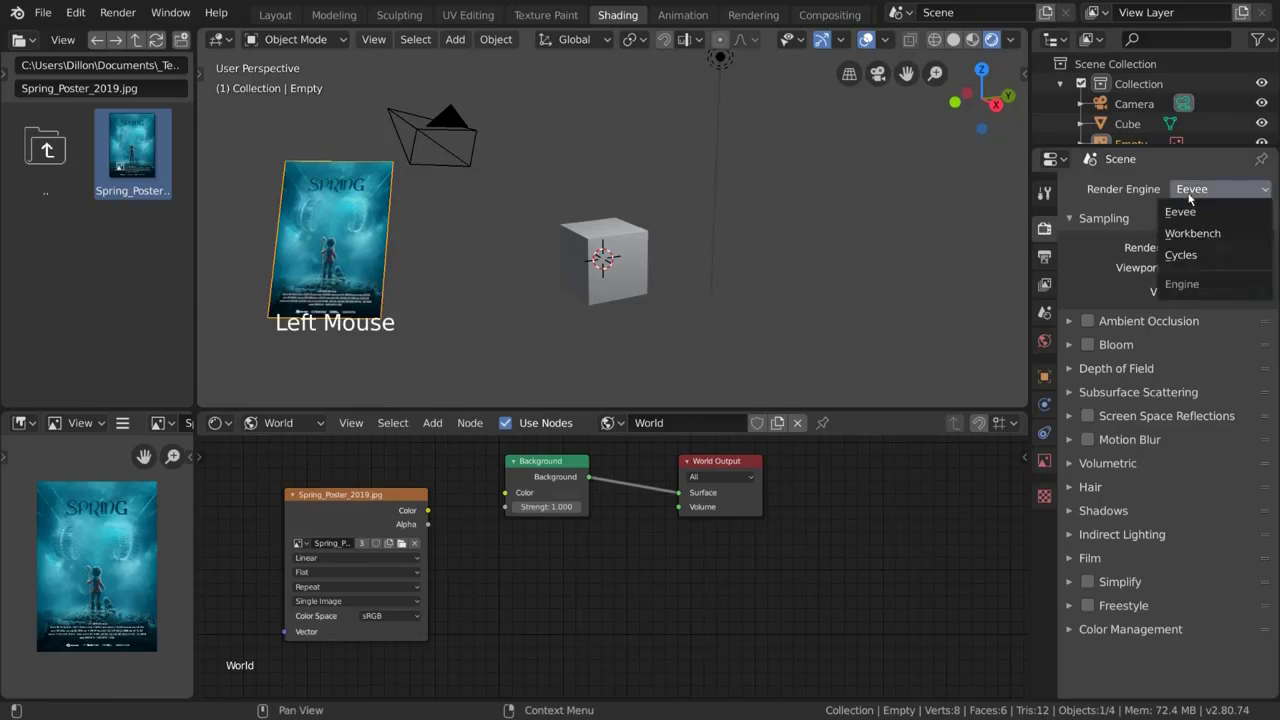
{"action": "left_click", "coordinate": [1190, 232]}
{"action": "middle_click_drag", "start_coordinate": [660, 237], "coordinate": [741, 212]}
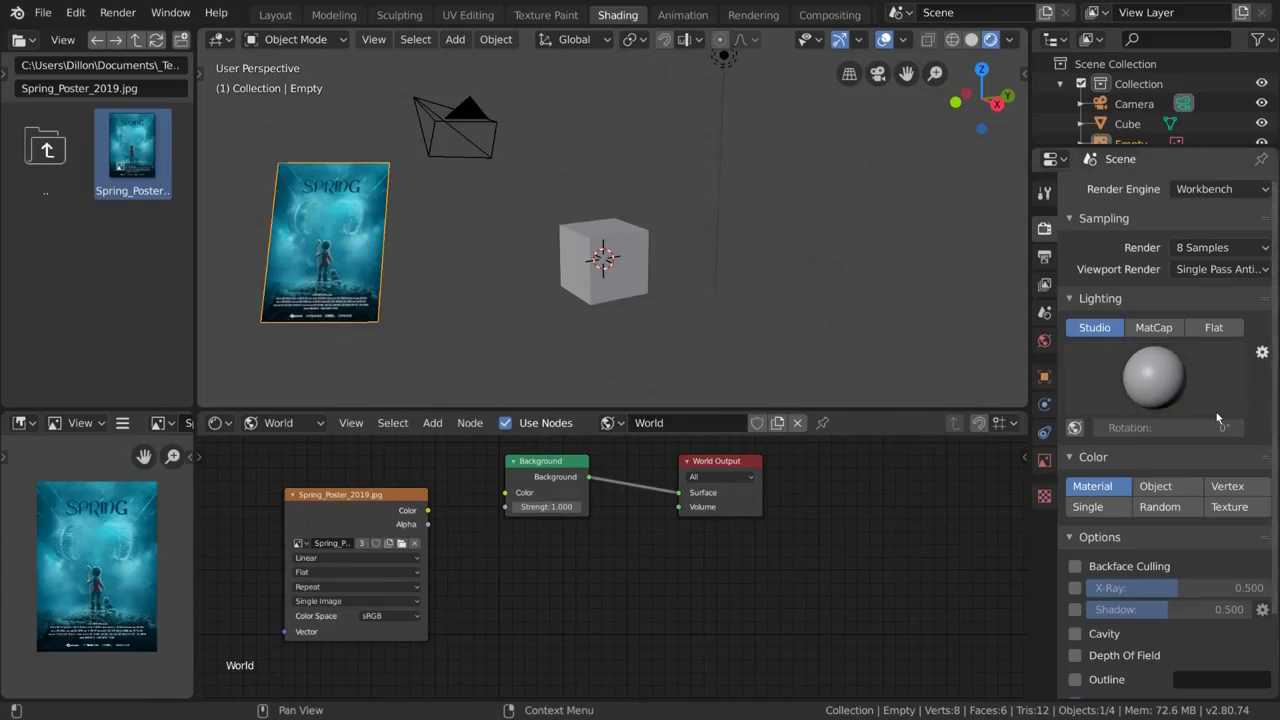
{"action": "scroll", "coordinate": [1182, 424], "scroll_direction": "down", "scroll_amount": 6}
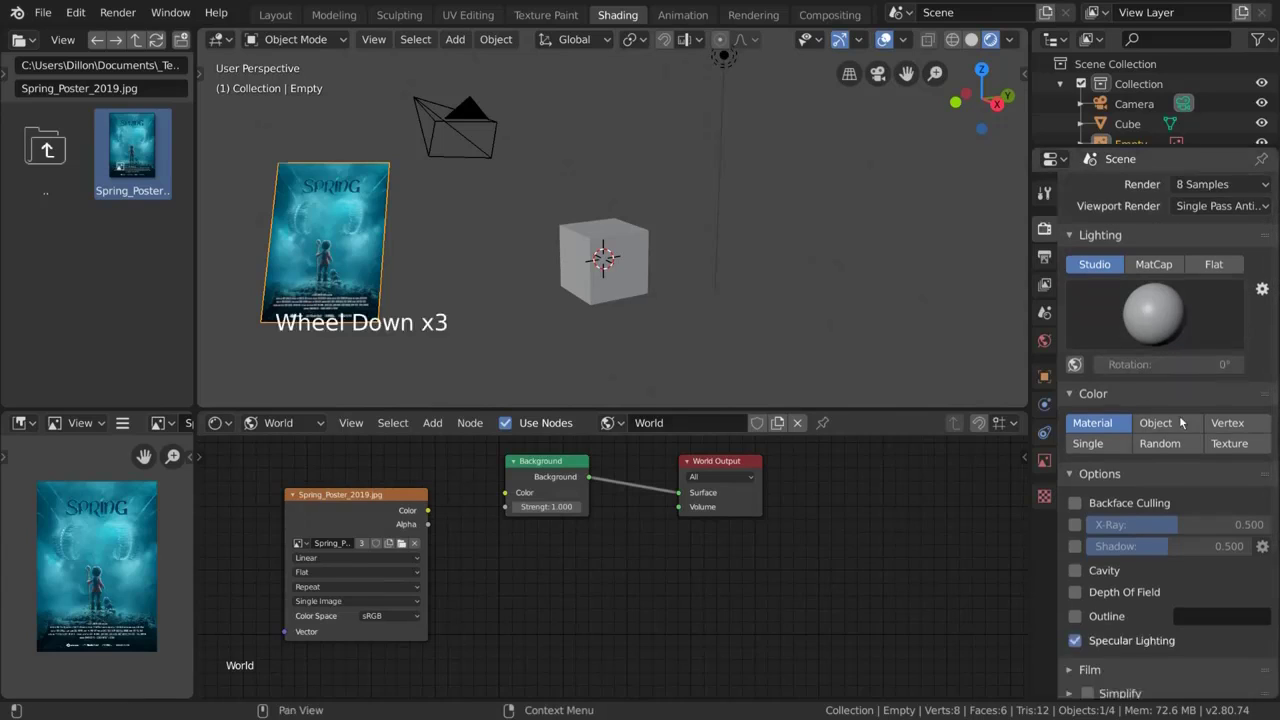
{"action": "scroll", "coordinate": [1182, 422], "scroll_direction": "up", "scroll_amount": 3}
{"action": "scroll", "coordinate": [1182, 424], "scroll_direction": "up", "scroll_amount": 4}
{"action": "left_click", "coordinate": [1224, 190]}
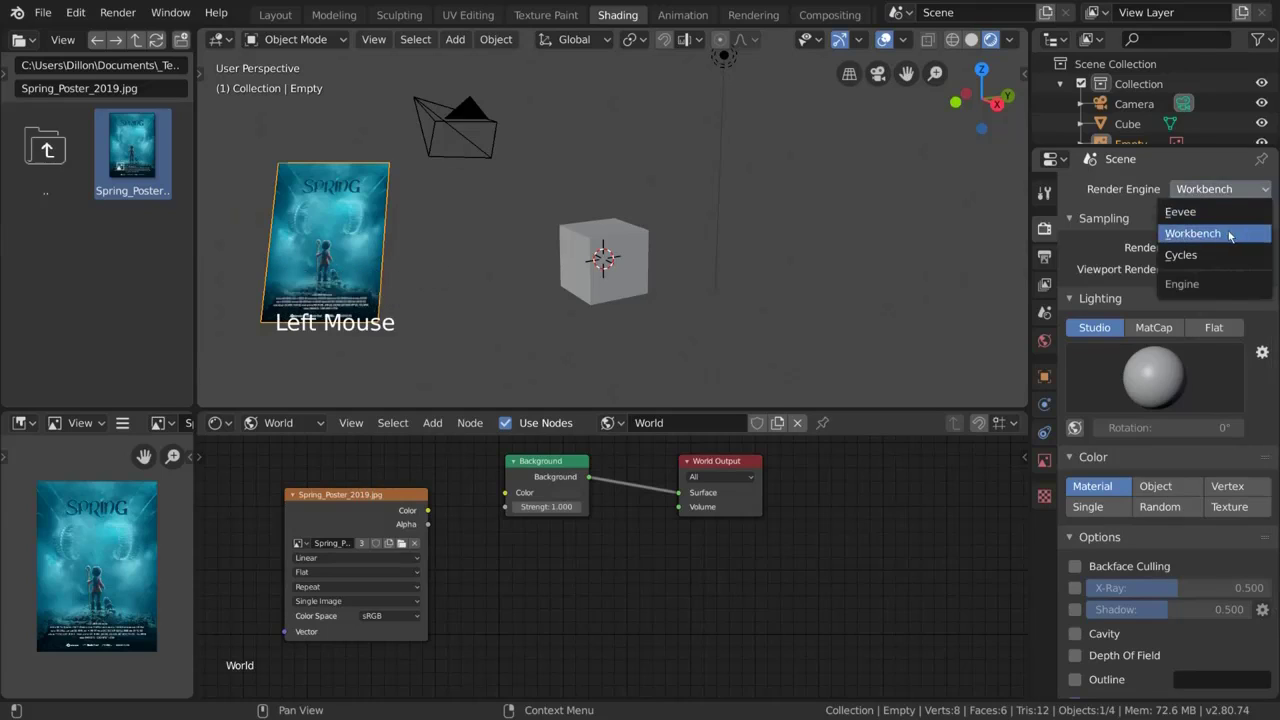
Start rendering the animation with the Workbench engine, then close the render result.
{"action": "left_click", "coordinate": [117, 12]}
{"action": "left_click", "coordinate": [148, 58]}
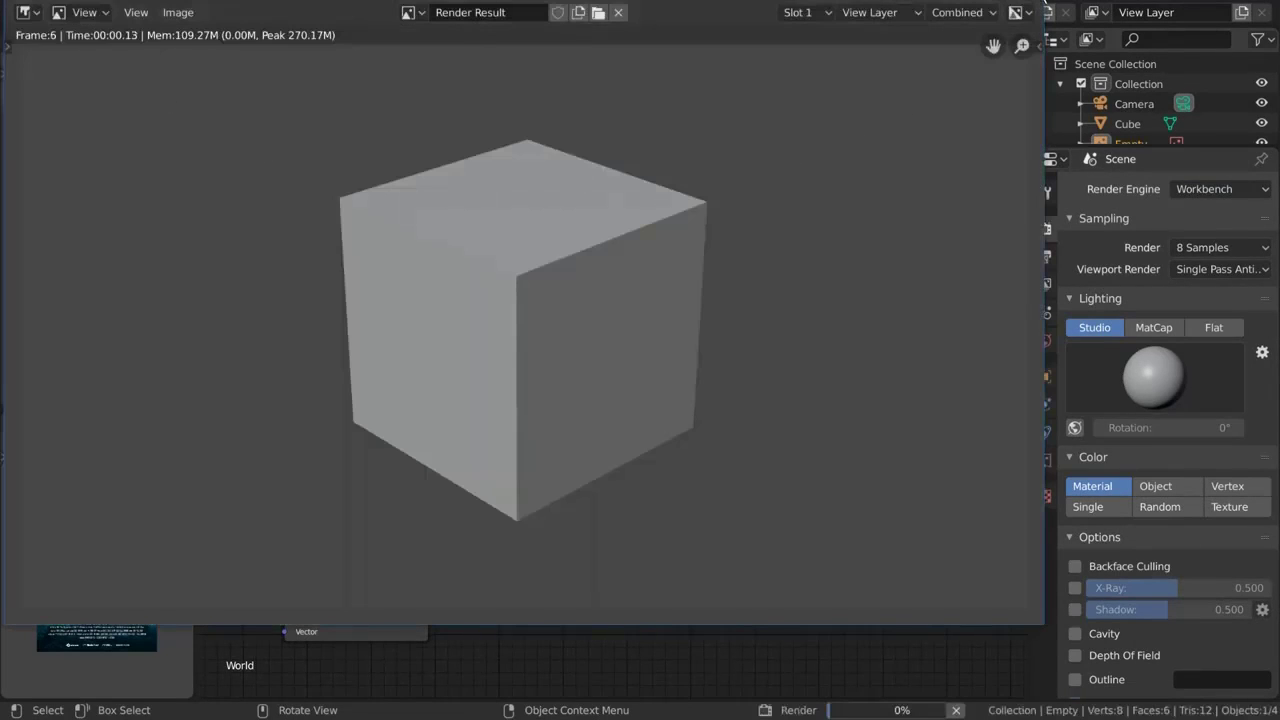
{"action": "key", "text": "Escape"}
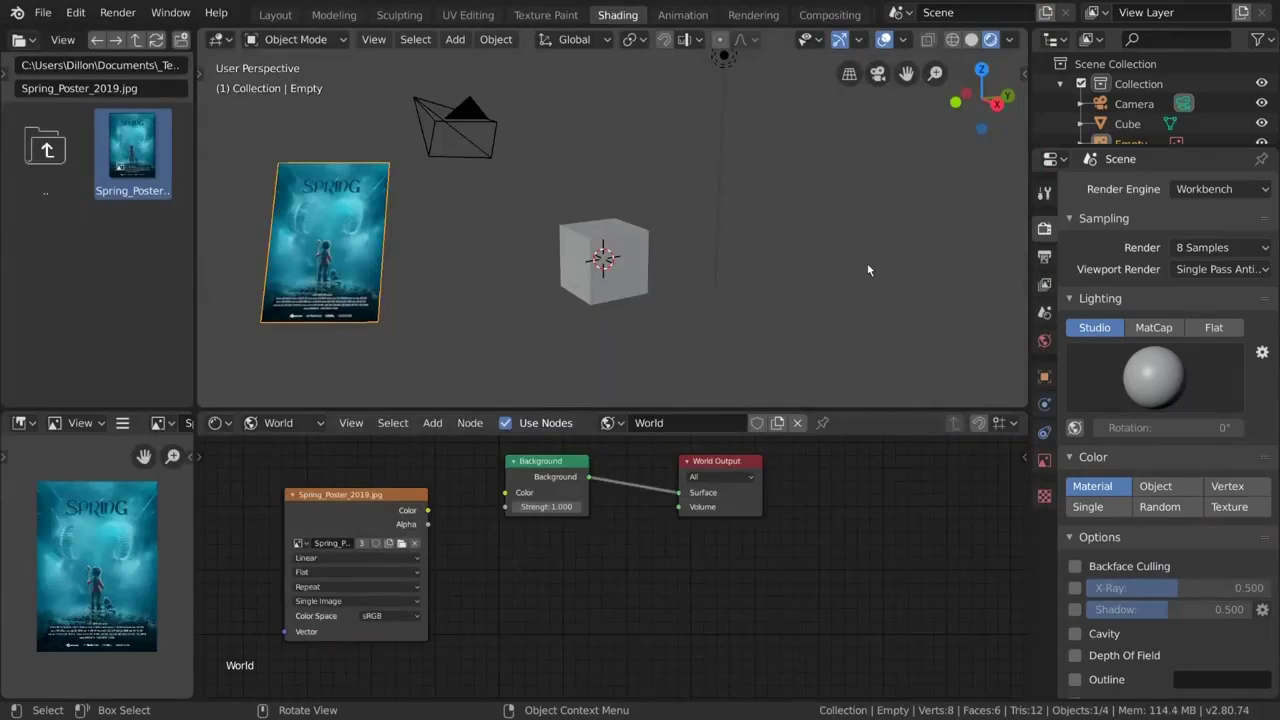
Select the cube, look through the scene camera and run a viewport render of the animation.
{"action": "left_click", "coordinate": [610, 255]}
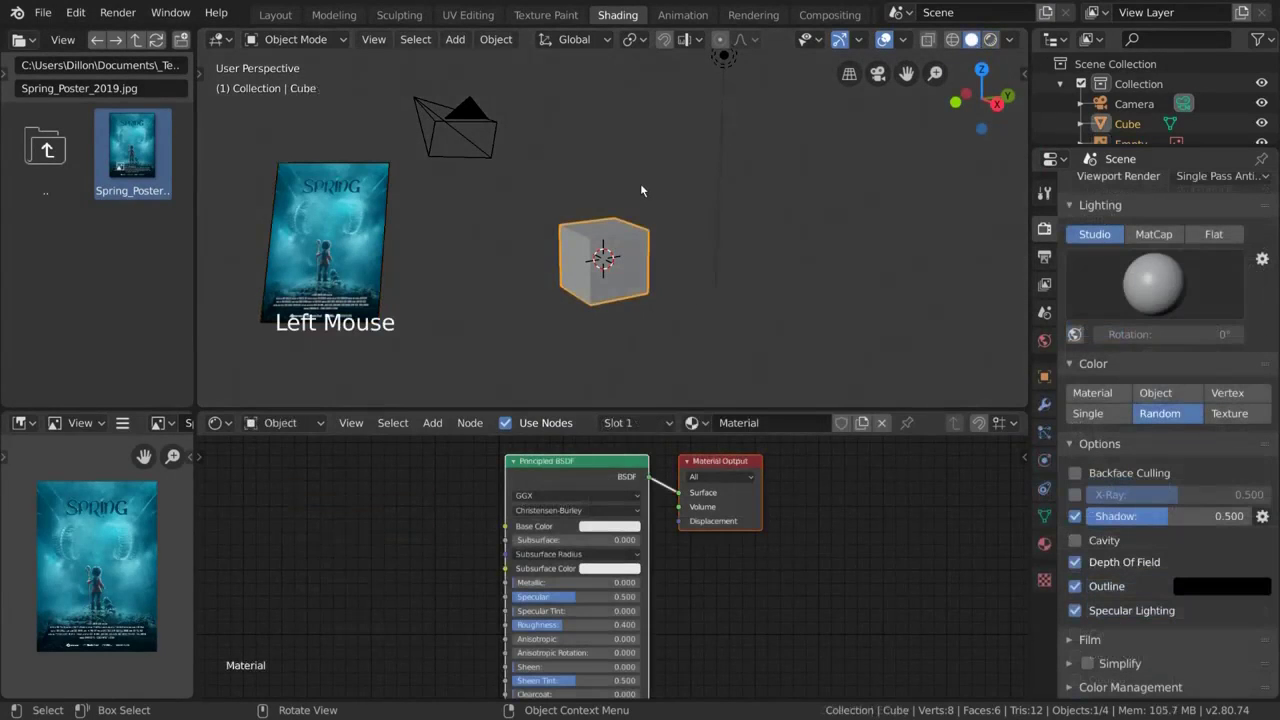
{"action": "key", "text": "KP_0"}
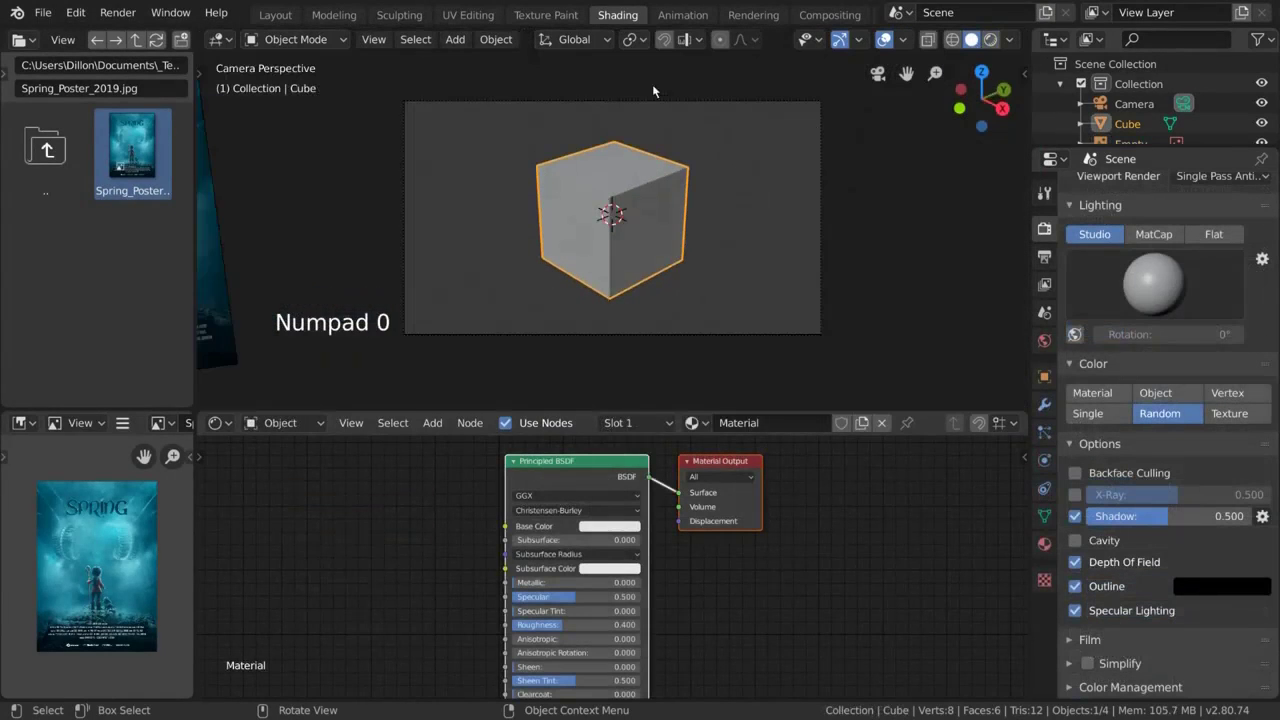
{"action": "left_click", "coordinate": [386, 47]}
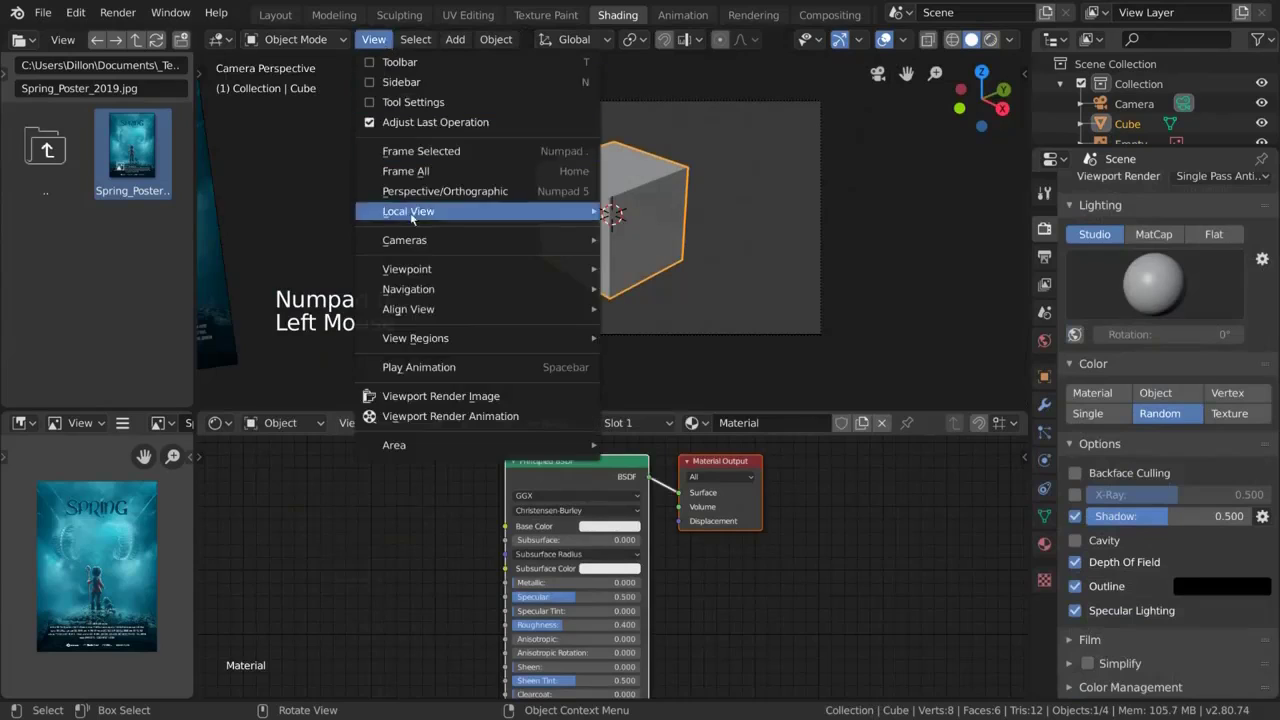
{"action": "left_click", "coordinate": [465, 415]}
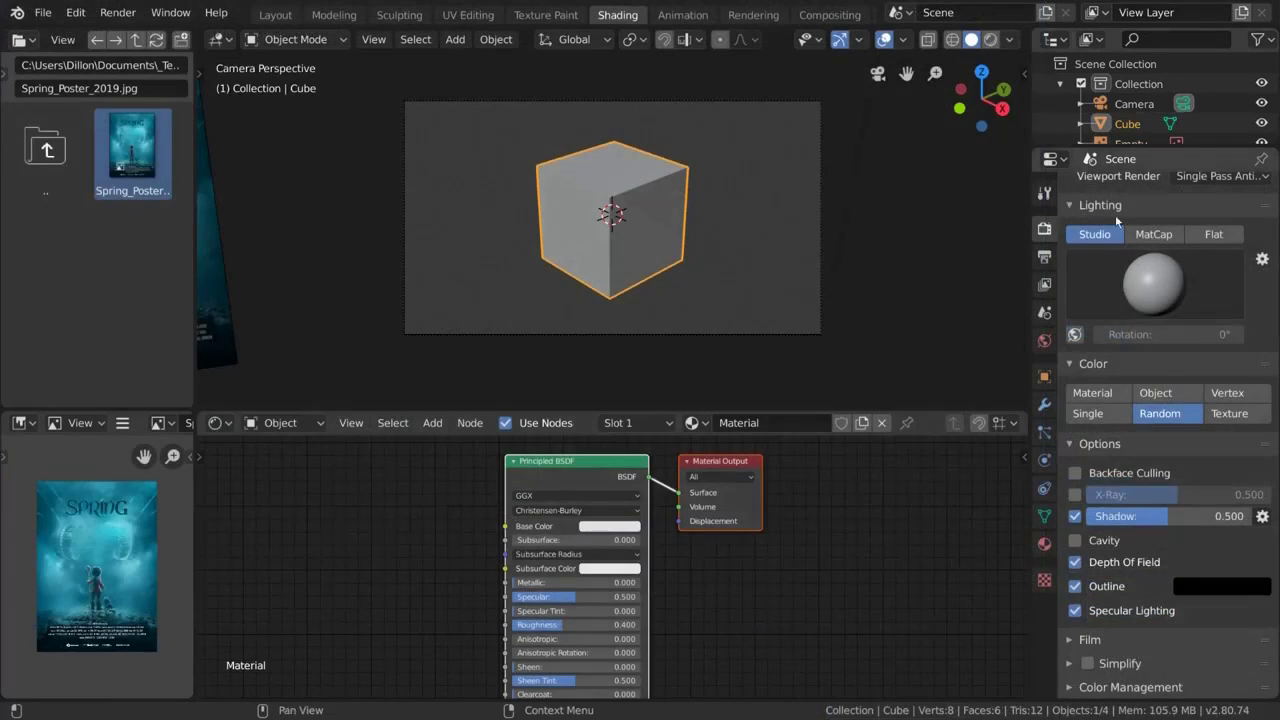
Review the Workbench render settings and the viewport shading options, and choose Workbench as the render engine.
{"action": "scroll", "coordinate": [1117, 220], "scroll_direction": "up", "scroll_amount": 10}
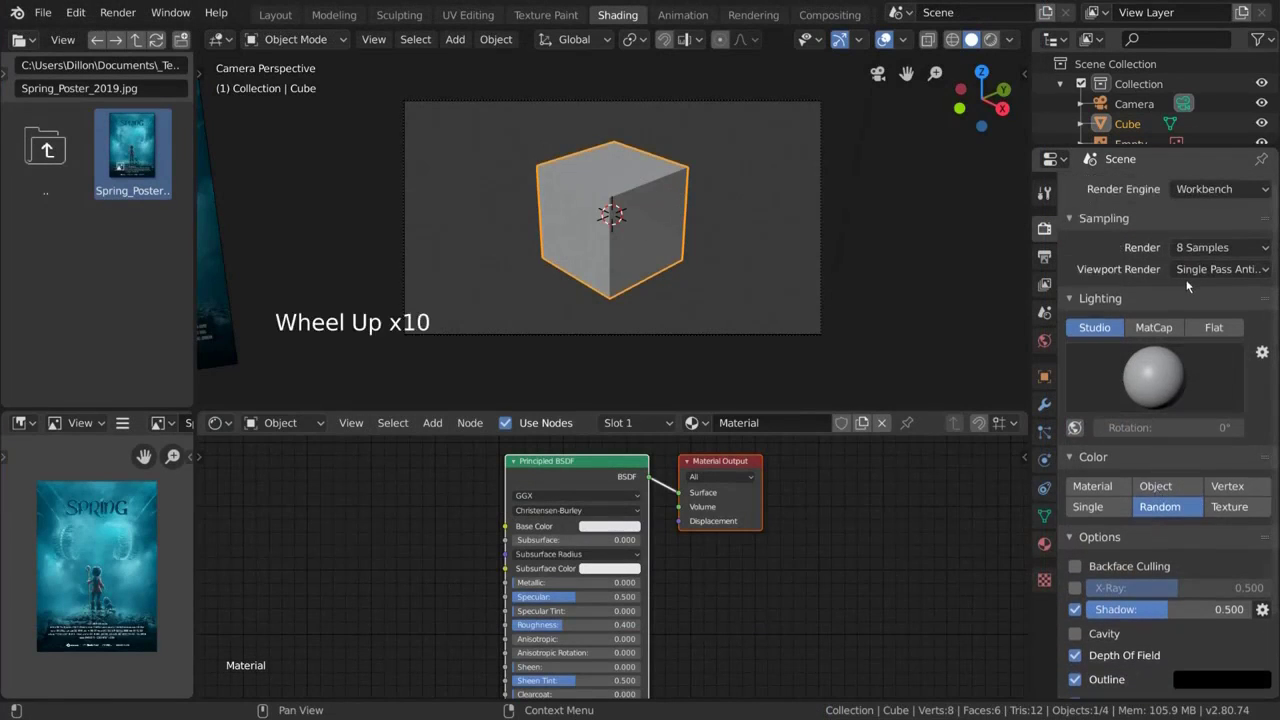
{"action": "left_click", "coordinate": [1009, 39]}
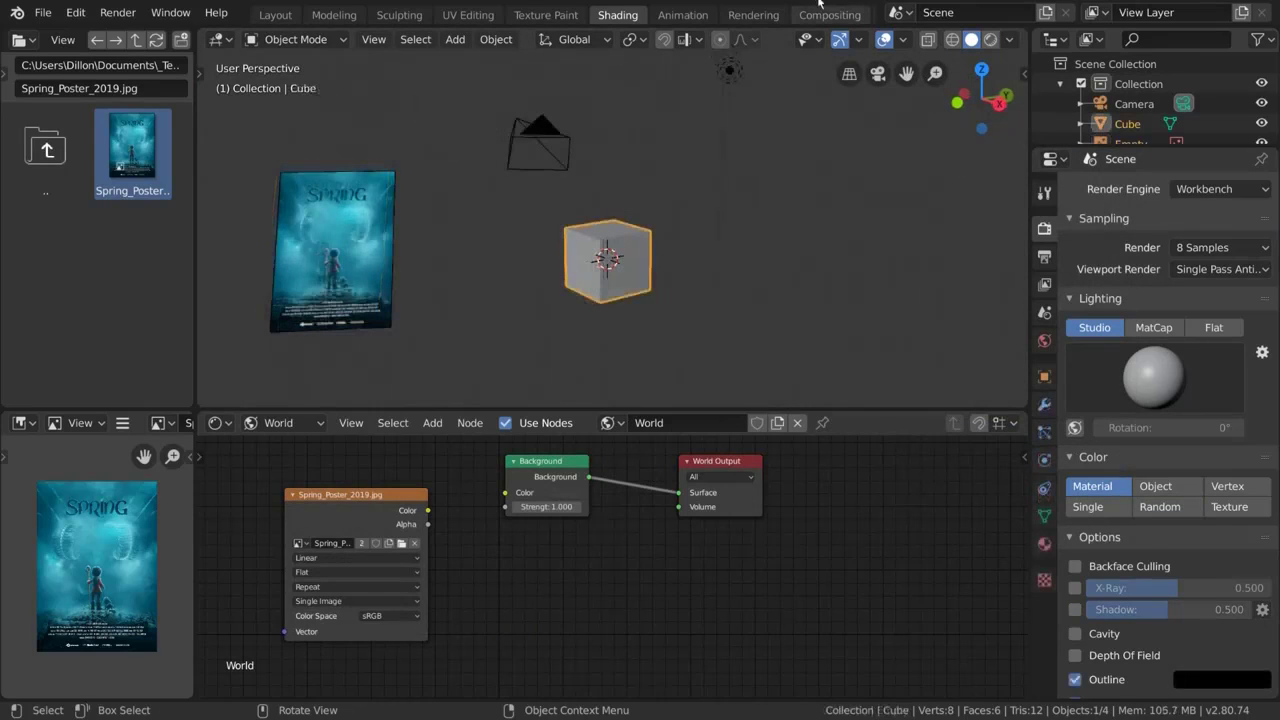
{"action": "left_click", "coordinate": [1220, 189]}
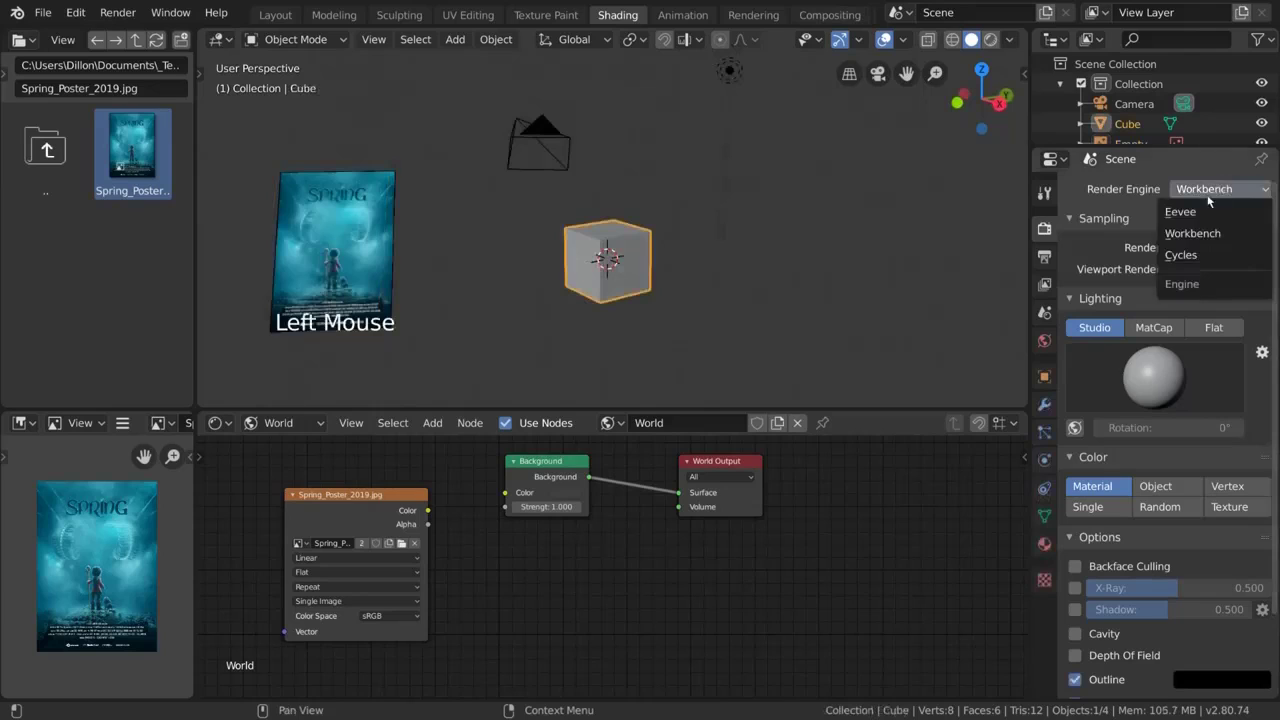
{"action": "left_click", "coordinate": [1202, 236]}
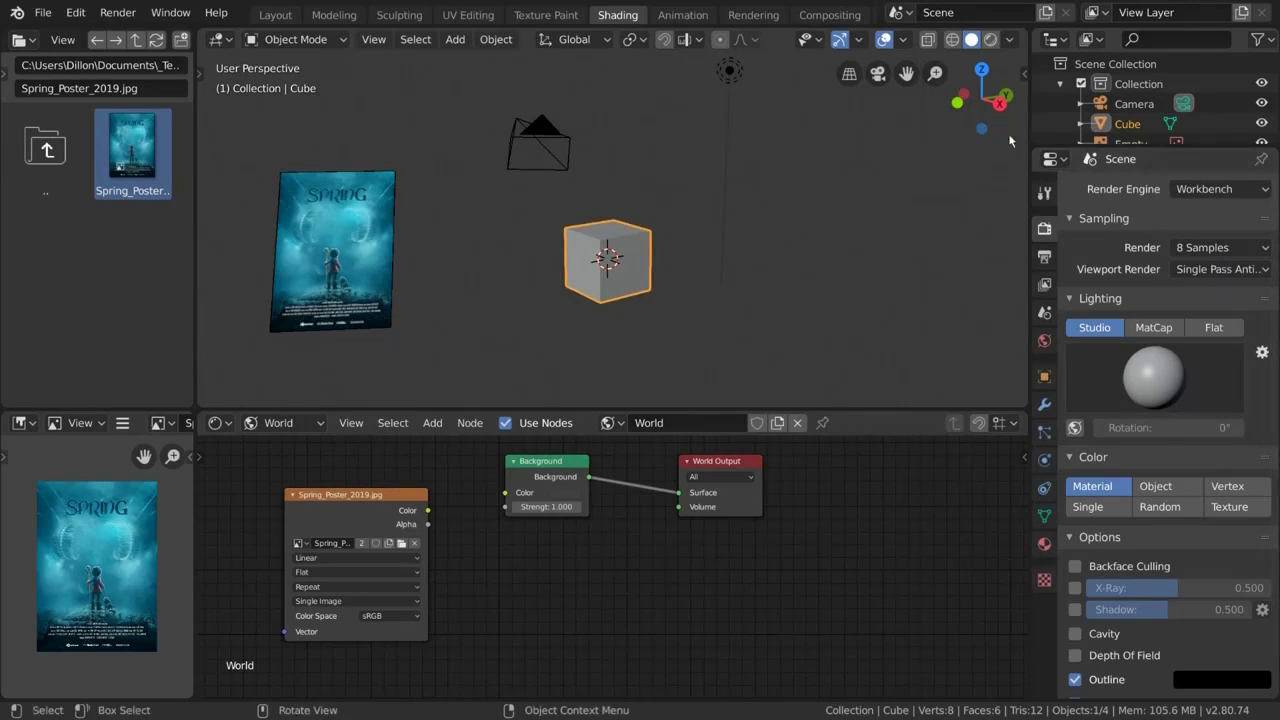
Set the Workbench color to Random, enable X-Ray, Shadow, Cavity and Depth of Field, and choose a different studio light.
{"action": "left_click", "coordinate": [1010, 39]}
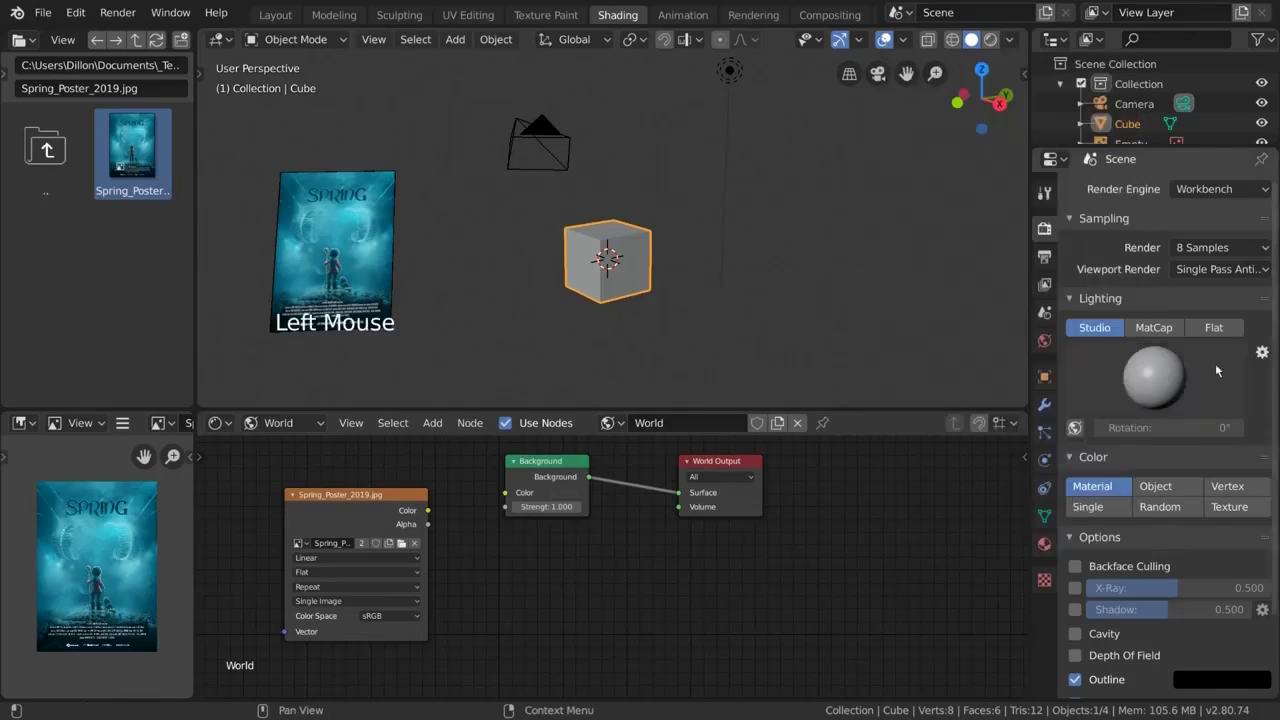
{"action": "left_click", "coordinate": [1166, 512]}
{"action": "left_click", "coordinate": [1076, 589]}
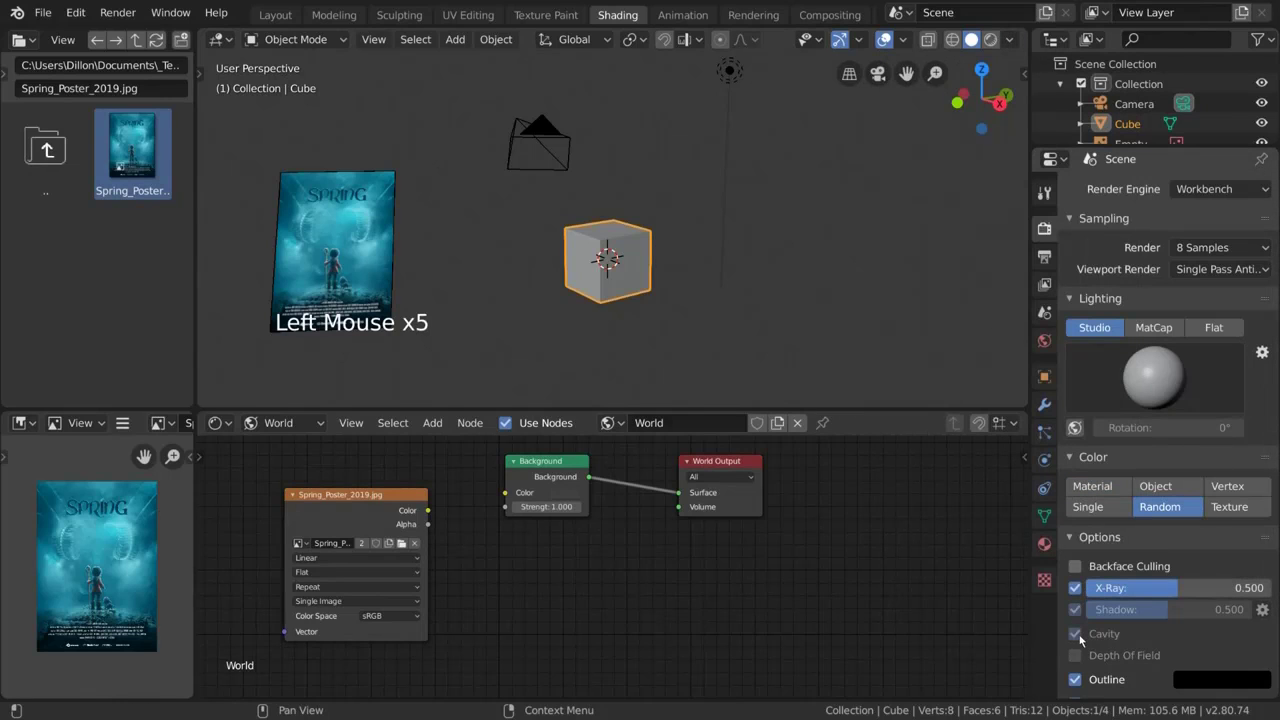
{"action": "scroll", "coordinate": [1133, 630], "scroll_direction": "down", "scroll_amount": 5}
{"action": "scroll", "coordinate": [1137, 606], "scroll_direction": "up", "scroll_amount": 5}
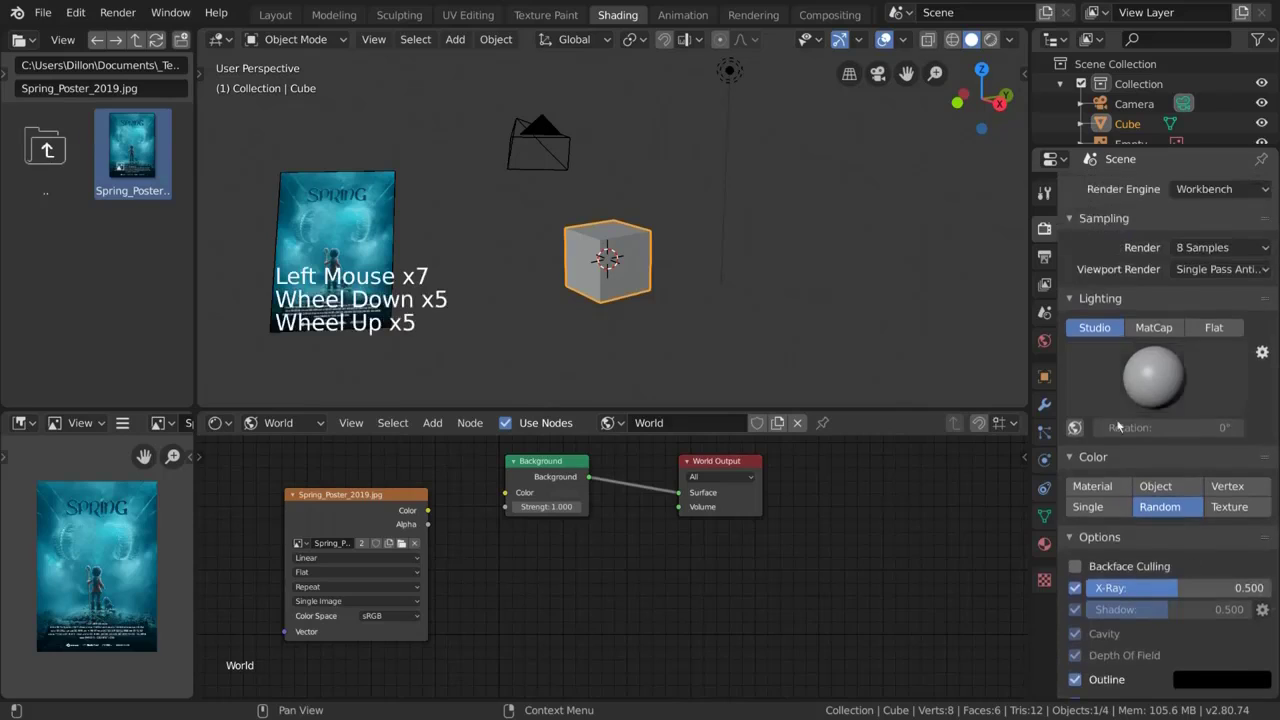
{"action": "left_click_drag", "start_coordinate": [1148, 380], "coordinate": [1160, 445]}
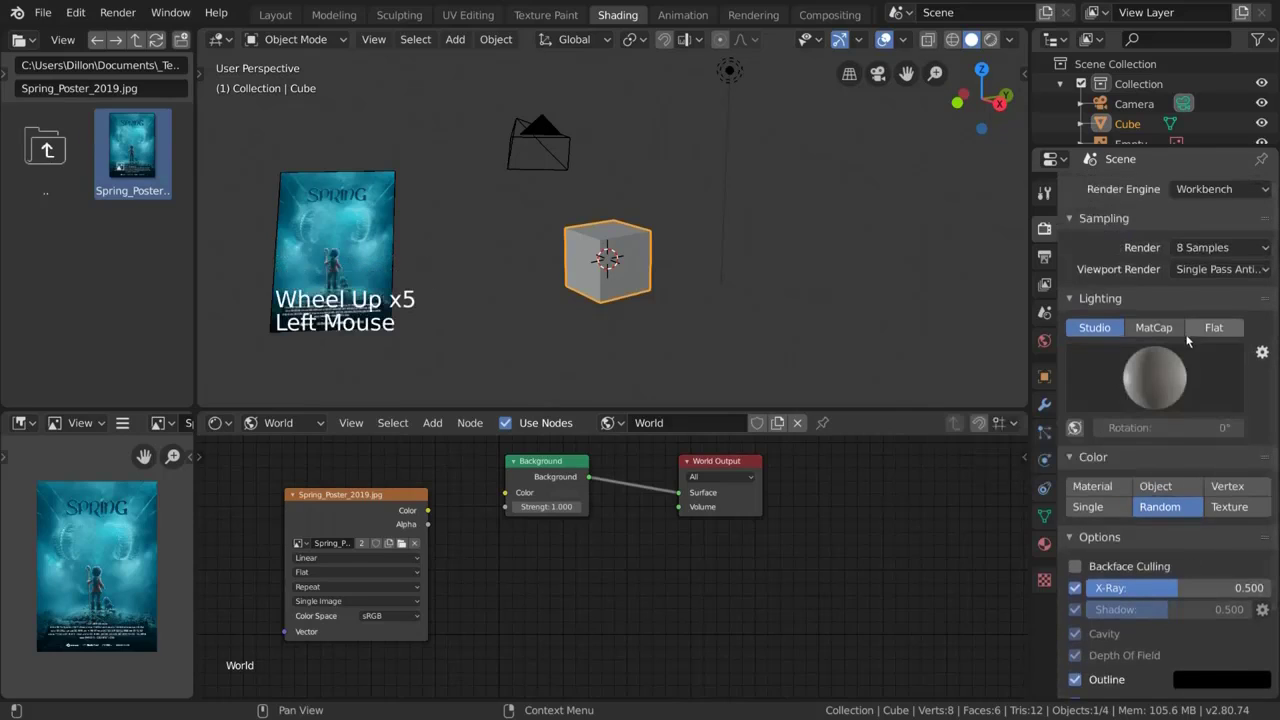
Run a viewport render of the scene in wireframe shading, close it, and render a regular image with Workbench.
{"action": "key", "text": "z"}
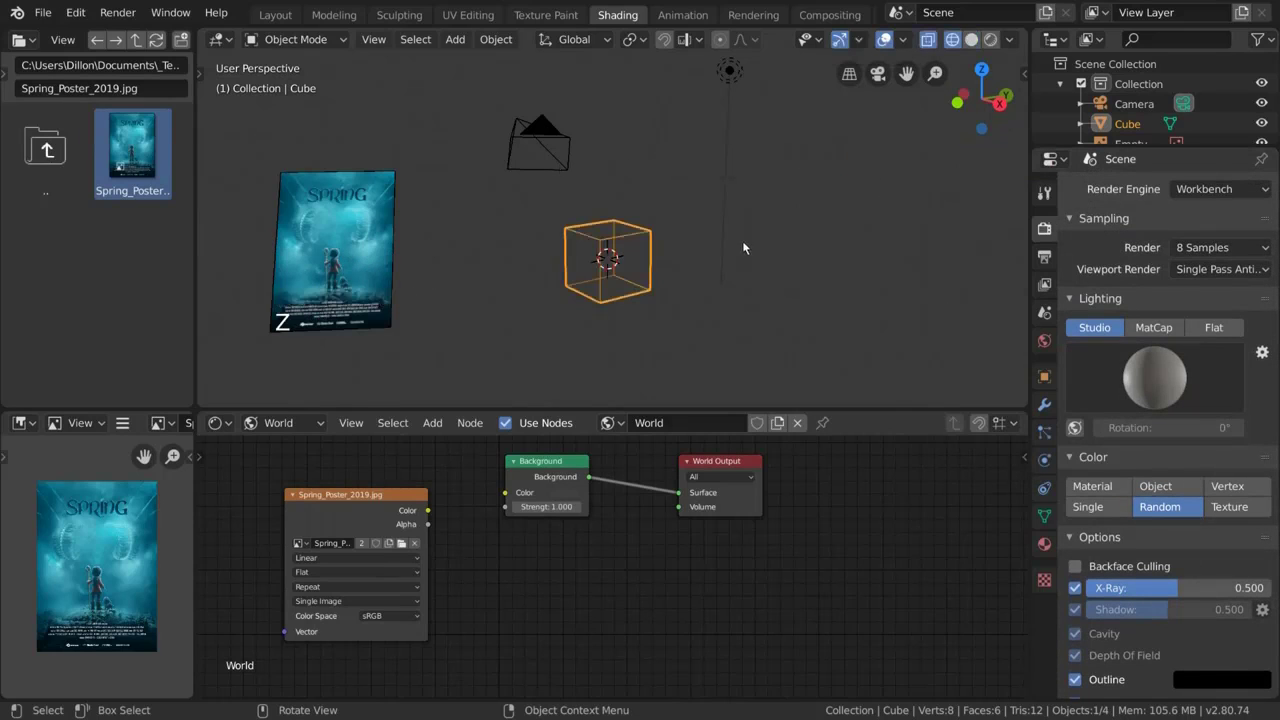
{"action": "left_click", "coordinate": [373, 39]}
{"action": "left_click", "coordinate": [484, 396]}
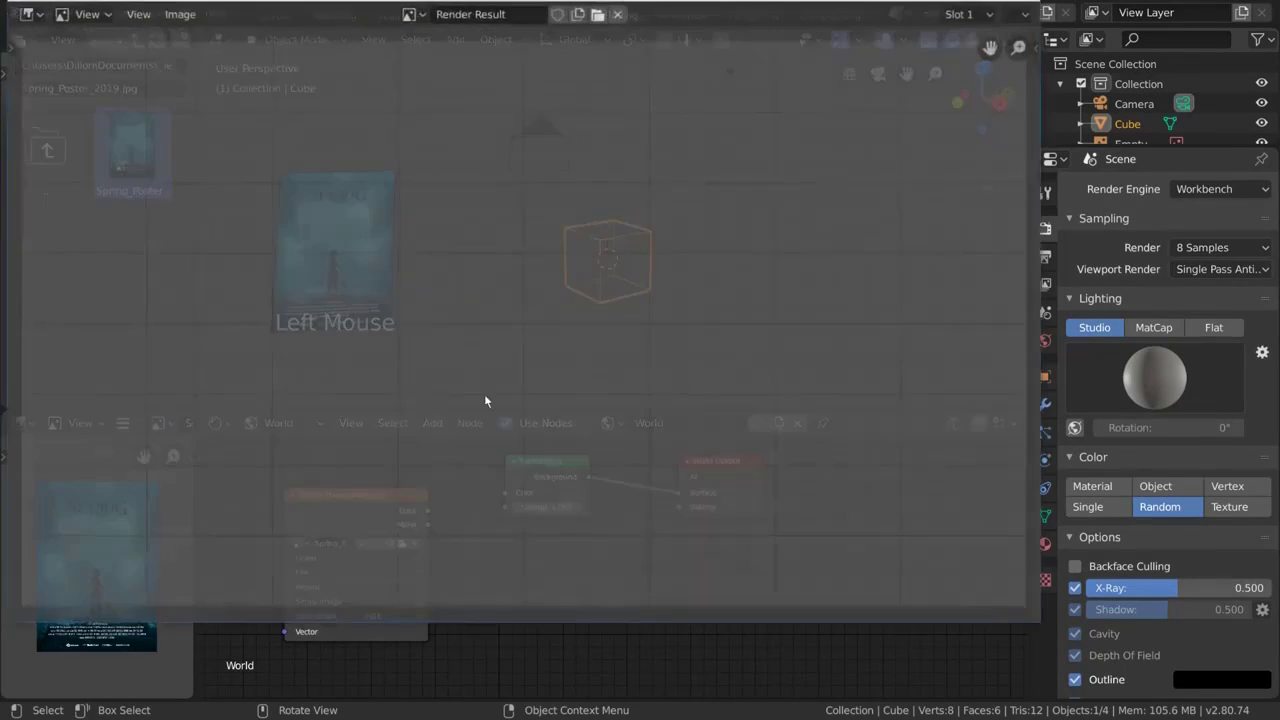
{"action": "left_click", "coordinate": [1035, 1]}
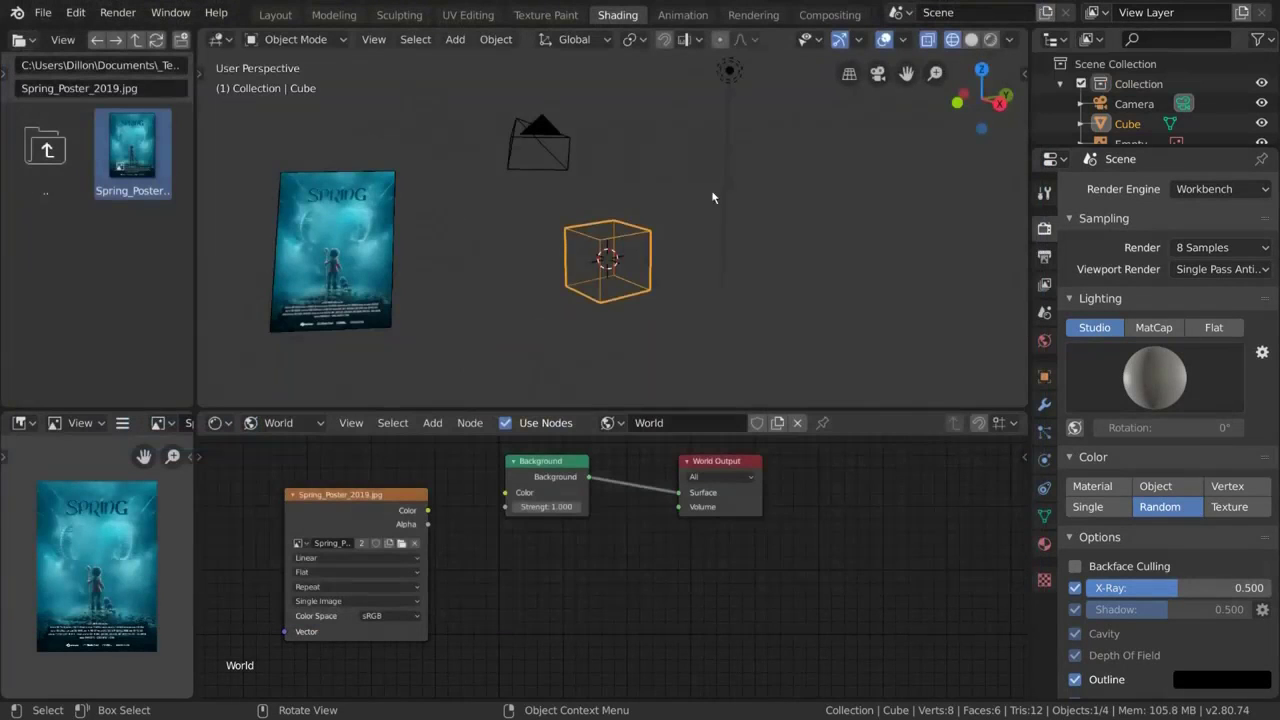
{"action": "left_click", "coordinate": [117, 12]}
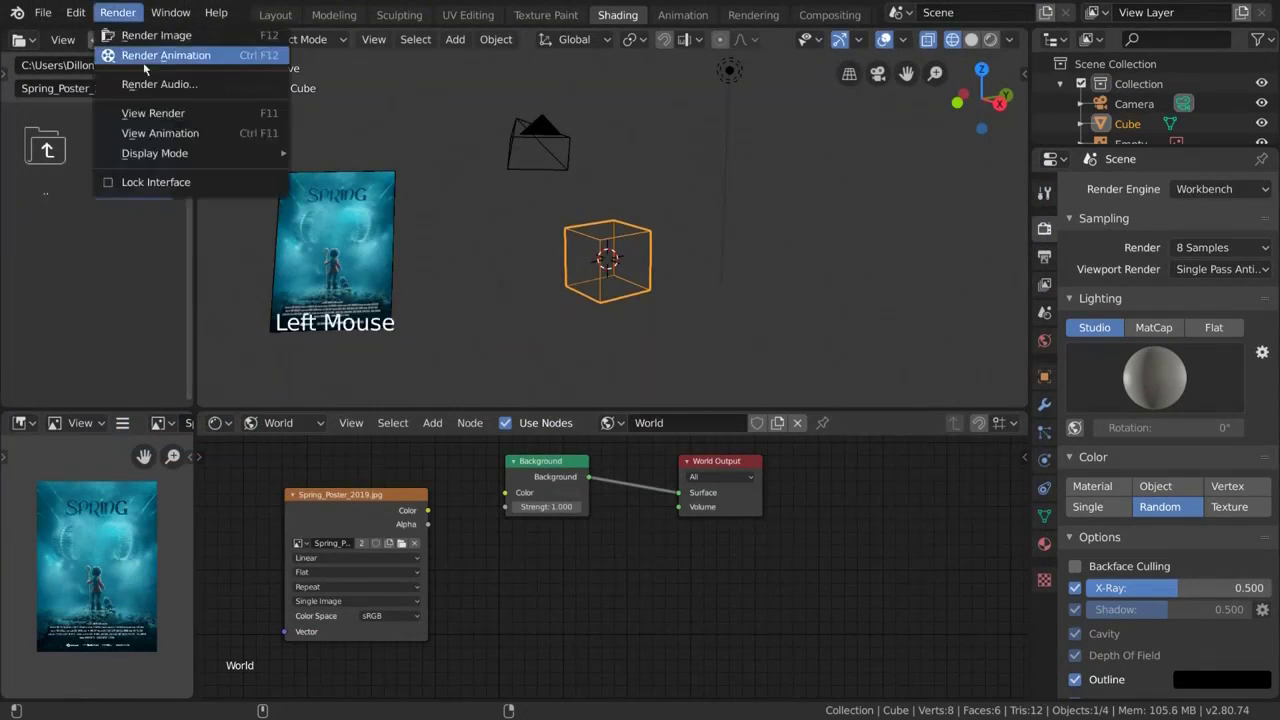
{"action": "left_click", "coordinate": [192, 36]}
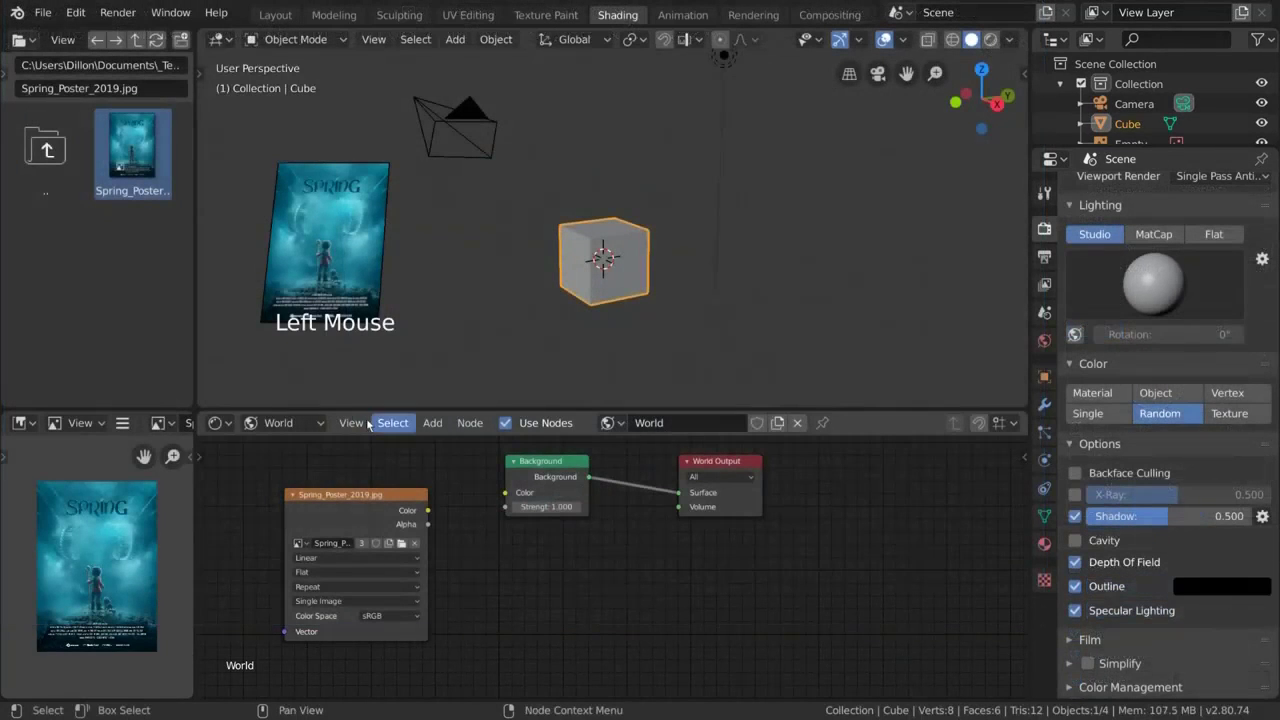
Switch the shader editor to the cube's object material and try pink and another hue as its first material's viewport display color.
{"action": "left_click", "coordinate": [297, 425]}
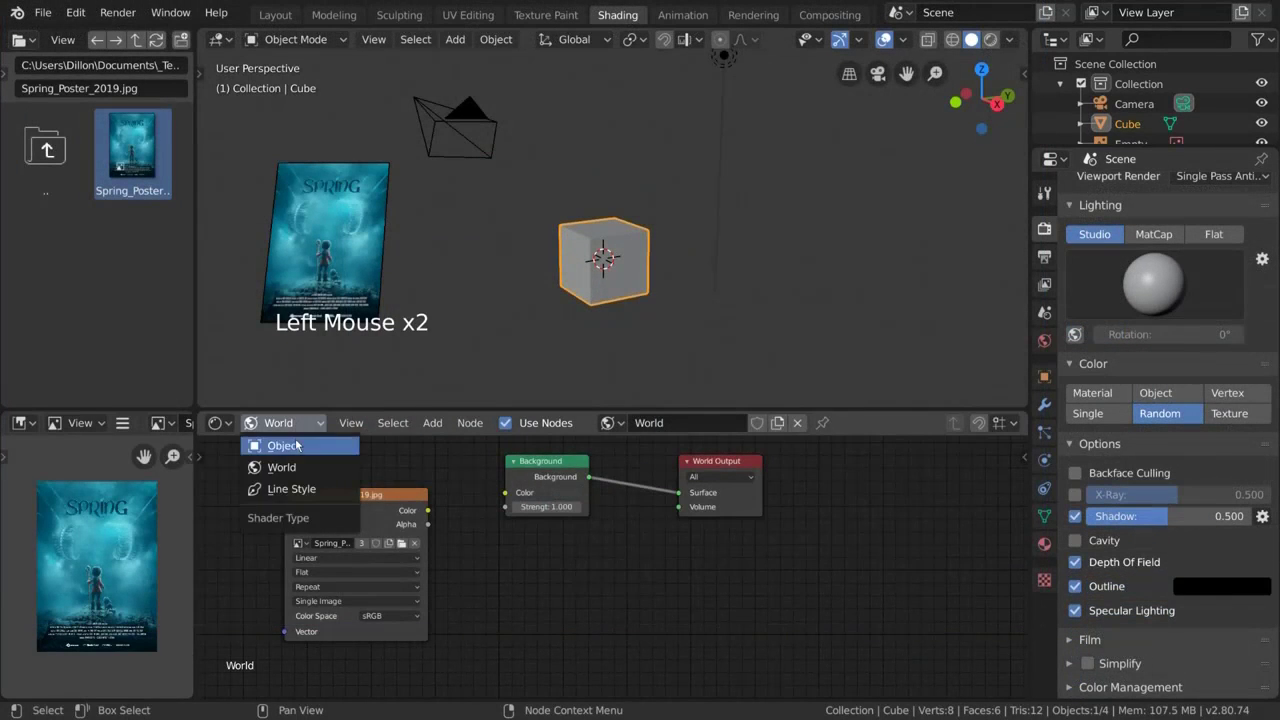
{"action": "left_click", "coordinate": [299, 445]}
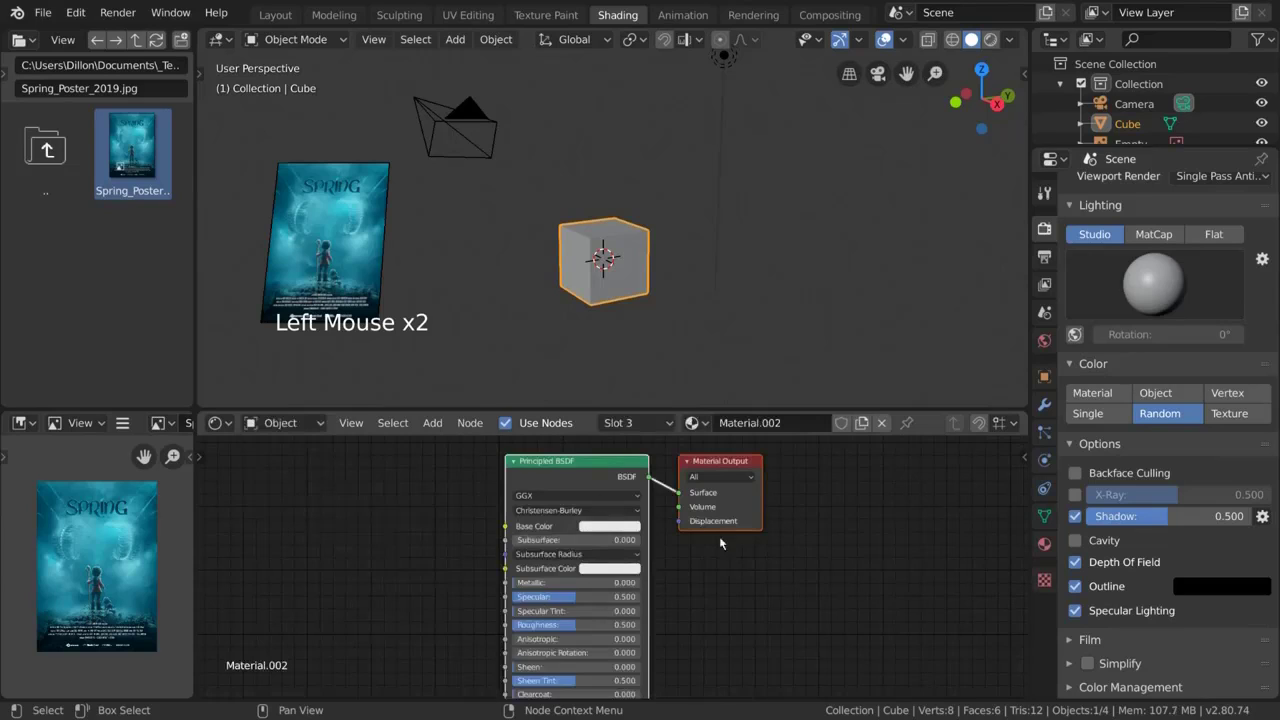
{"action": "left_click", "coordinate": [1044, 545]}
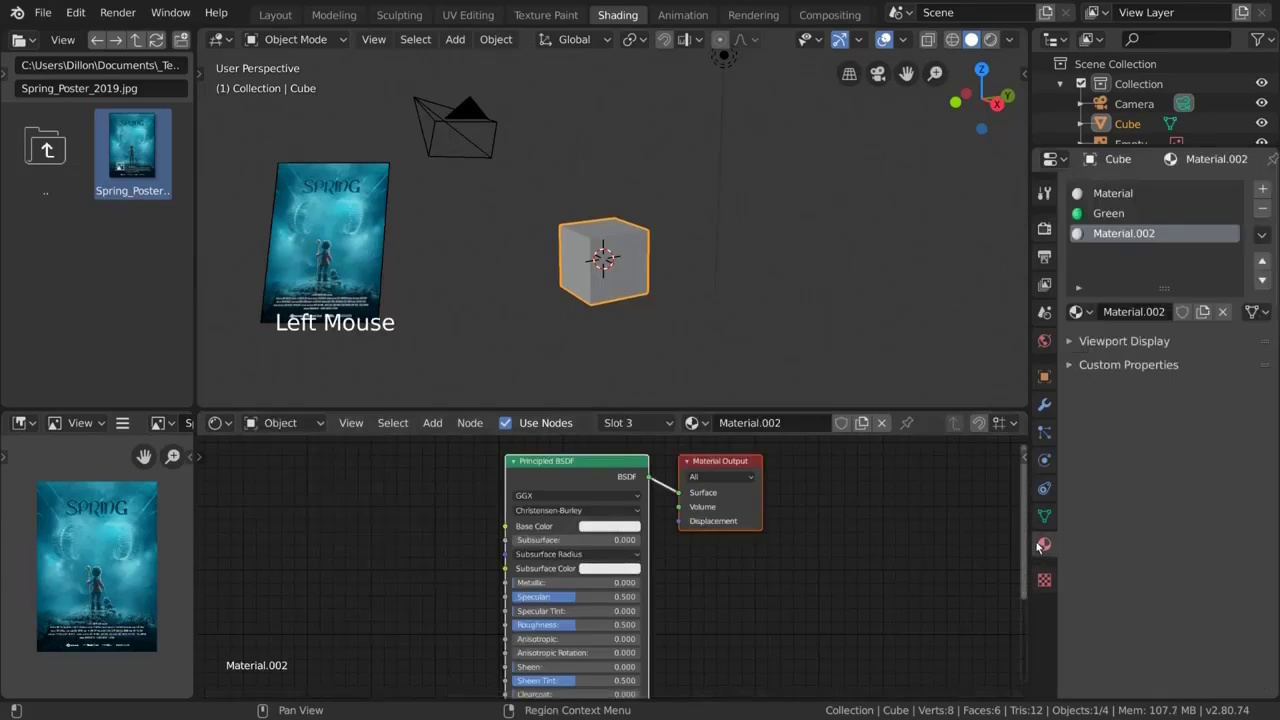
{"action": "left_click", "coordinate": [1071, 345]}
{"action": "left_click", "coordinate": [1199, 372]}
{"action": "left_click", "coordinate": [1153, 181]}
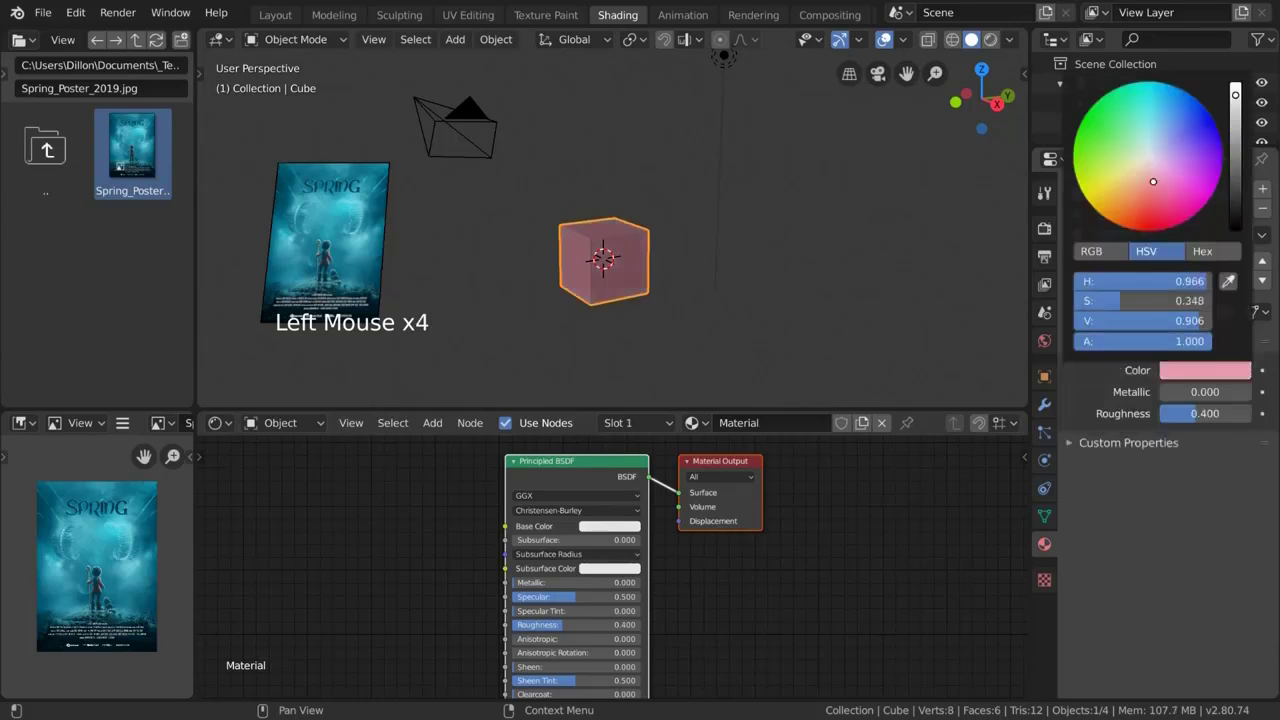
{"action": "left_click_drag", "start_coordinate": [1153, 181], "coordinate": [1115, 215]}
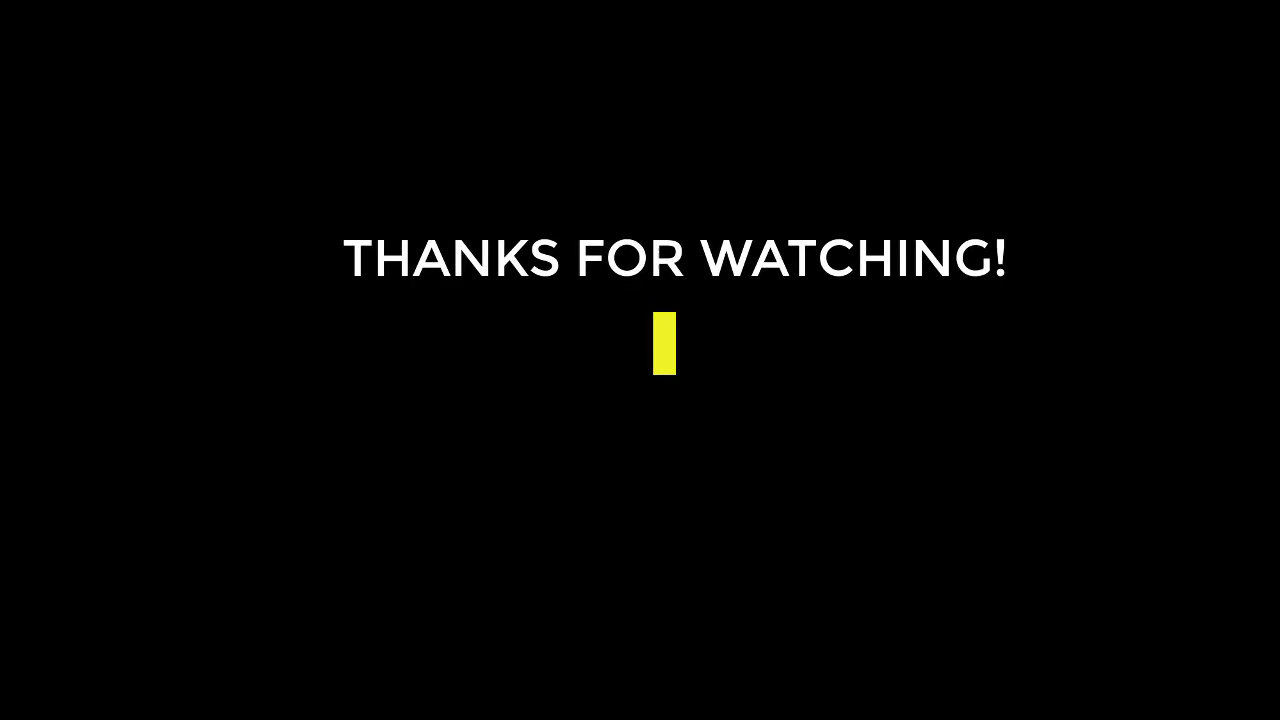